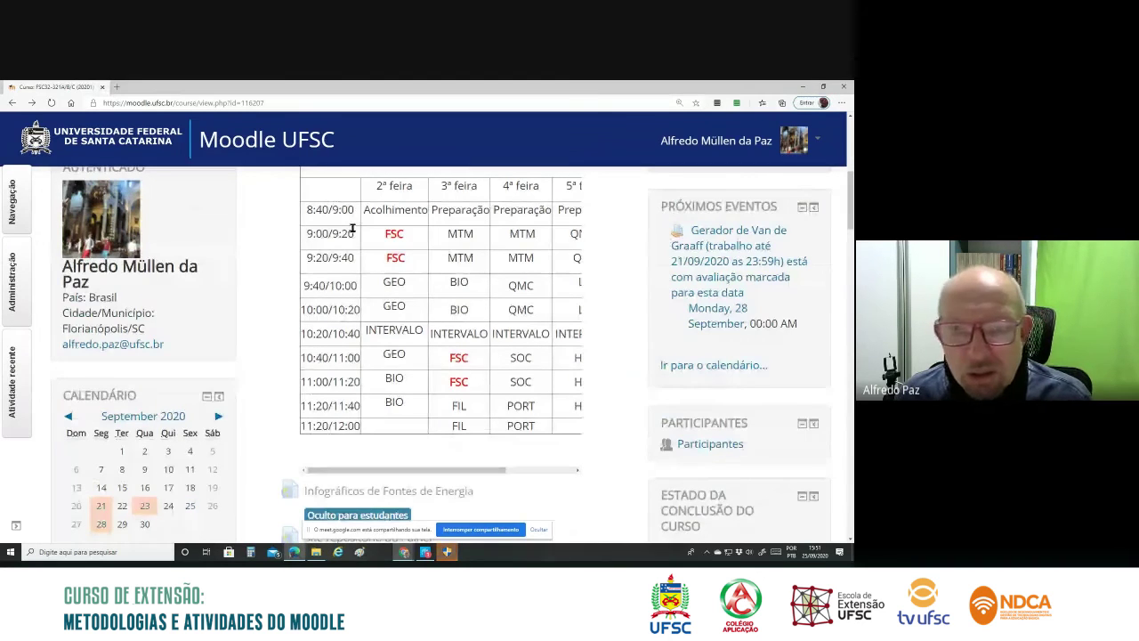
# Step: Open the Moodle Grupos dashboard in a new browser tab
pyautogui.scroll(-15, 353, 228)
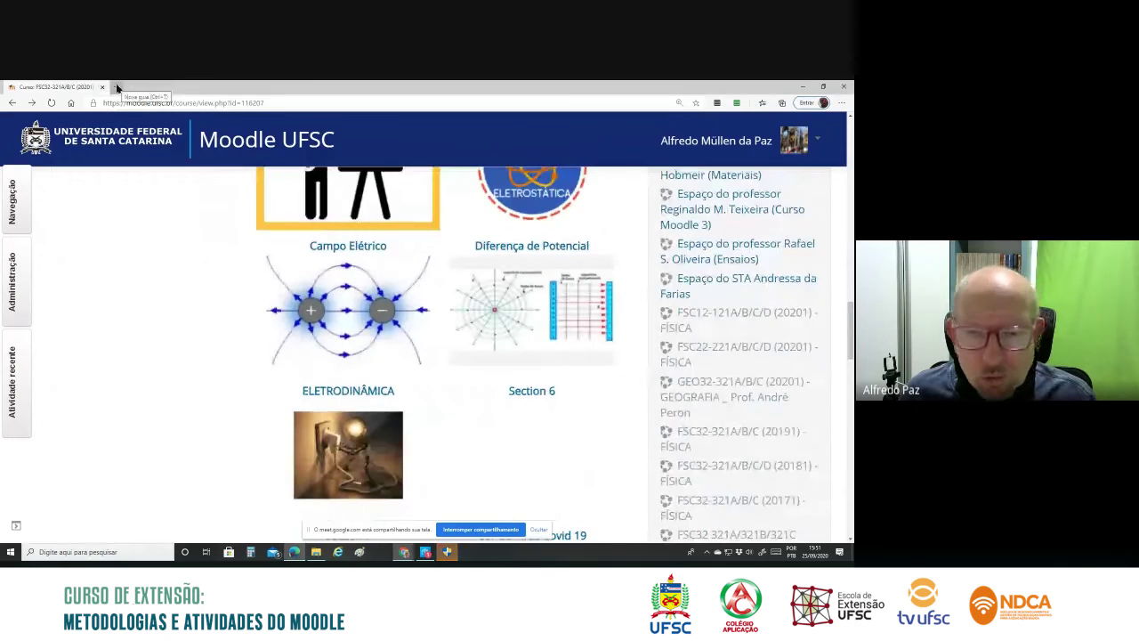
pyautogui.click(116, 87)
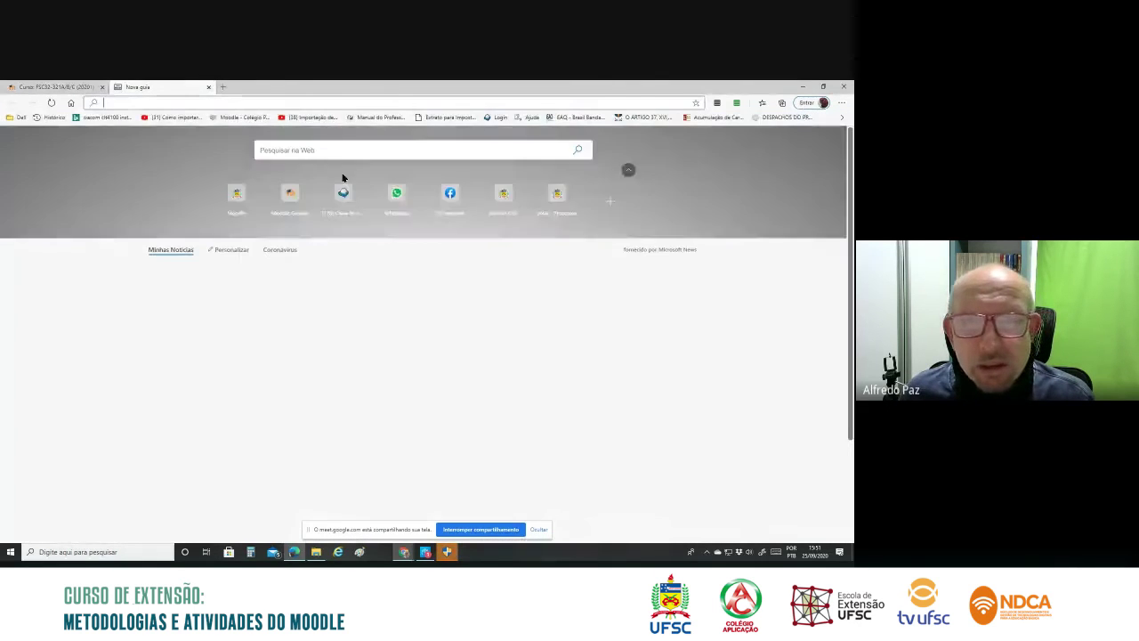
pyautogui.click(295, 197)
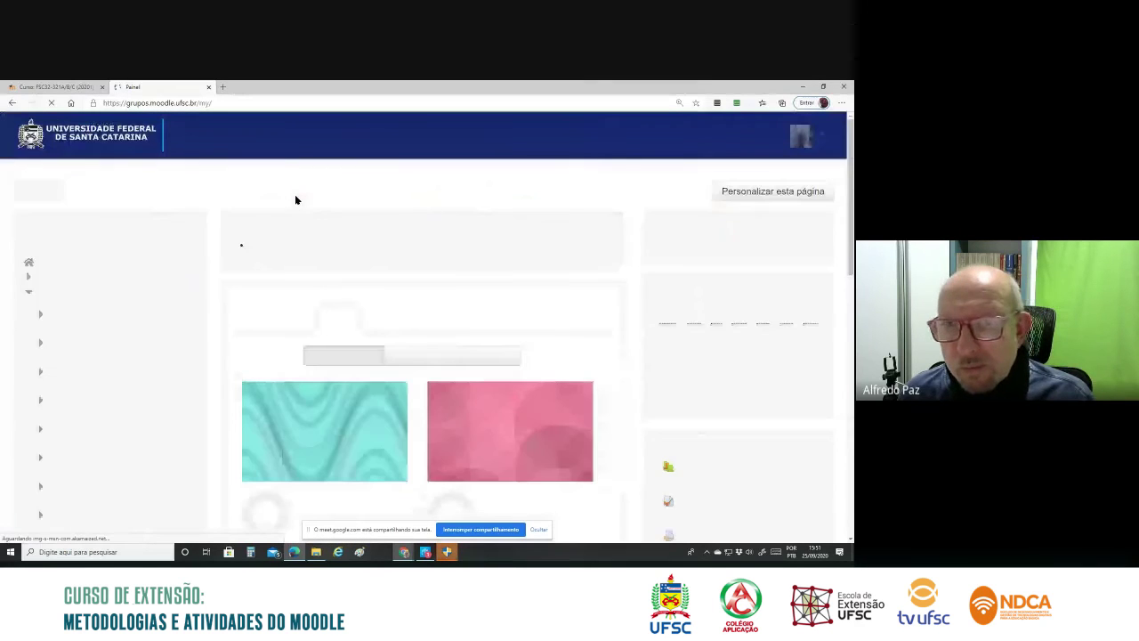
# Step: Open the course "Curso de Extensão: Recursos e Atividades do Moodle - NDCA Edição 2/2020" from the course overview
pyautogui.scroll(-4, 678, 363)
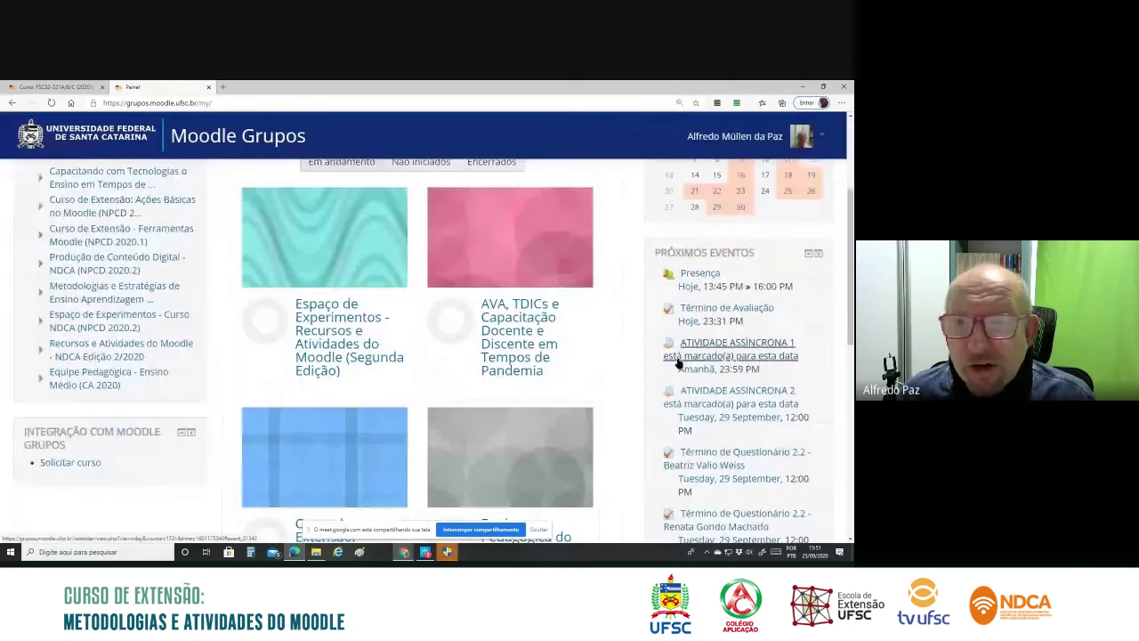
pyautogui.scroll(4, 671, 367)
pyautogui.scroll(-3, 656, 374)
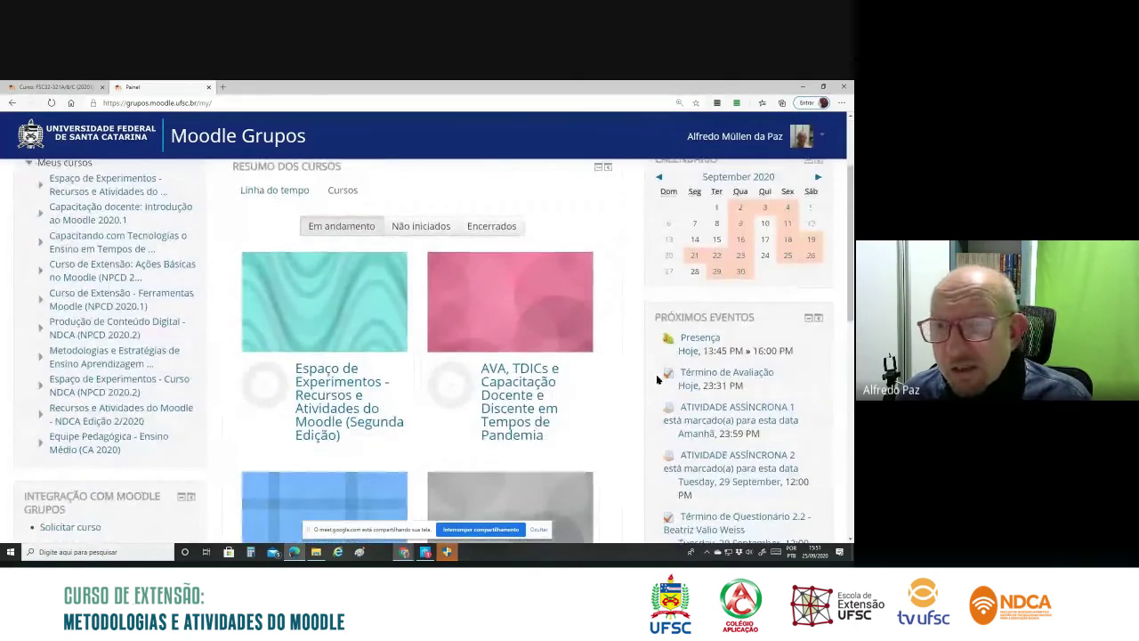
pyautogui.scroll(3, 656, 380)
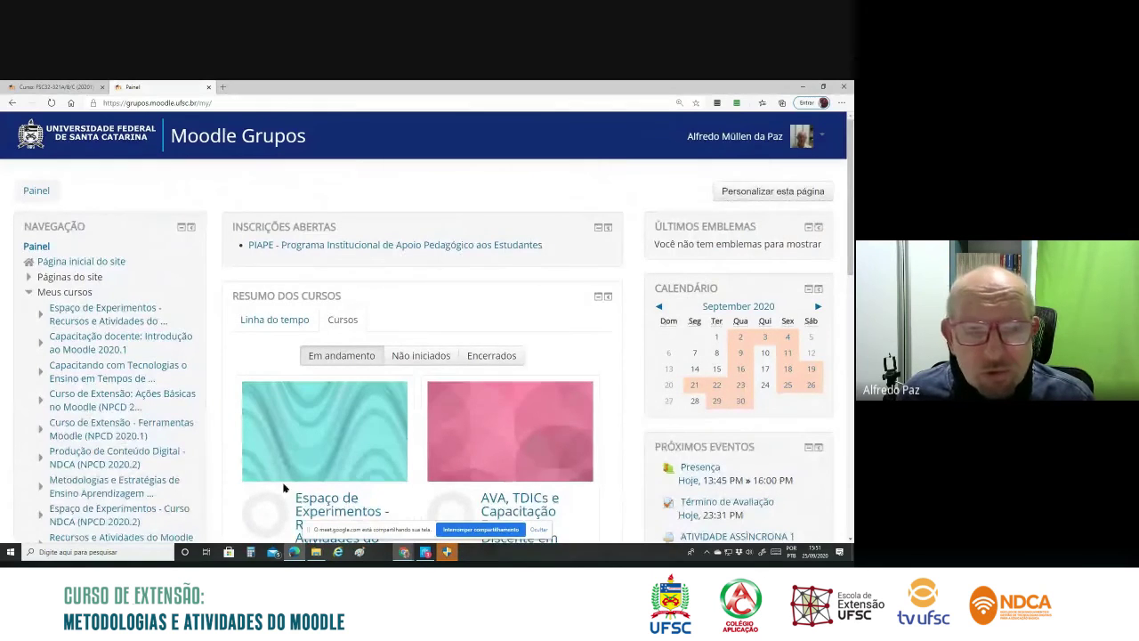
pyautogui.scroll(-5, 349, 389)
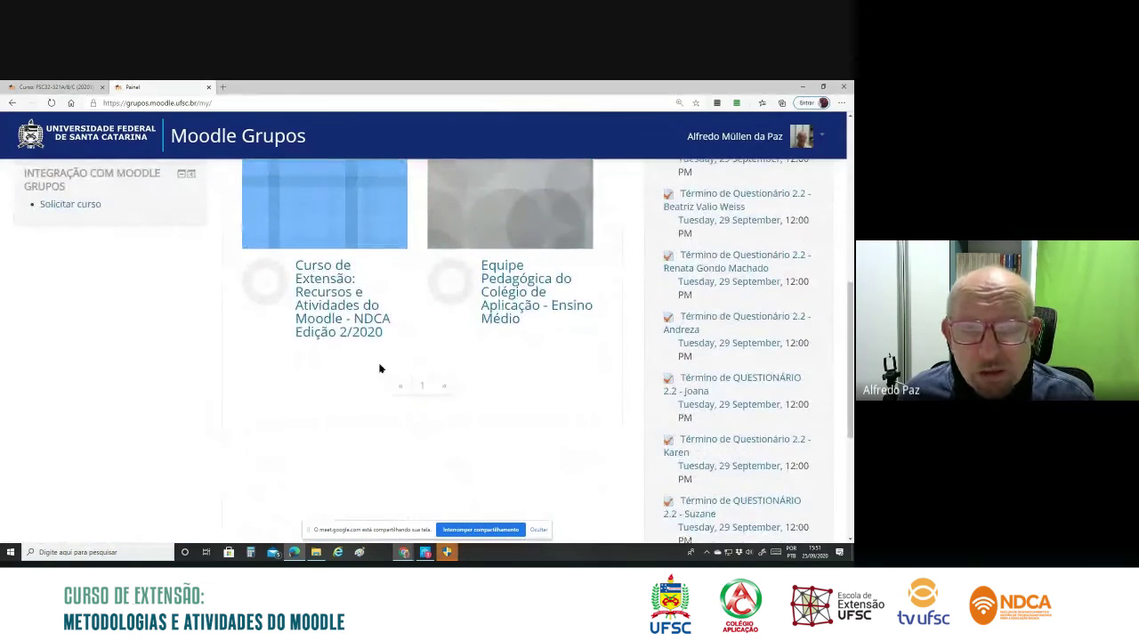
pyautogui.click(372, 322)
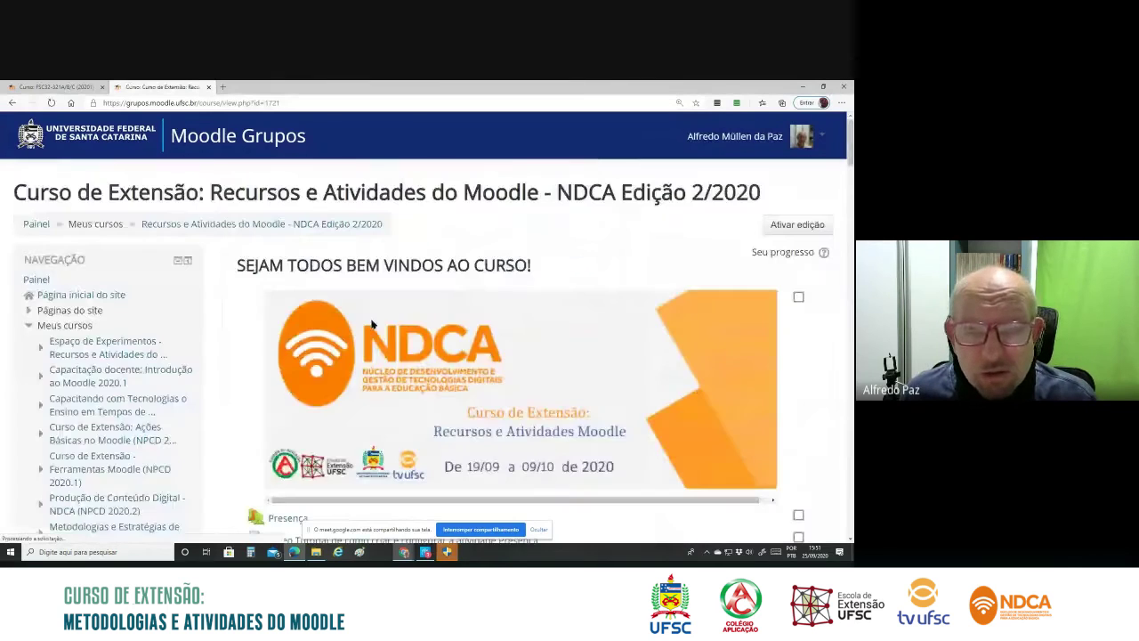
# Step: Open the question bank (Banco de questões) of the Recursos e Atividades do Moodle course
pyautogui.scroll(-4, 372, 323)
pyautogui.scroll(4, 171, 393)
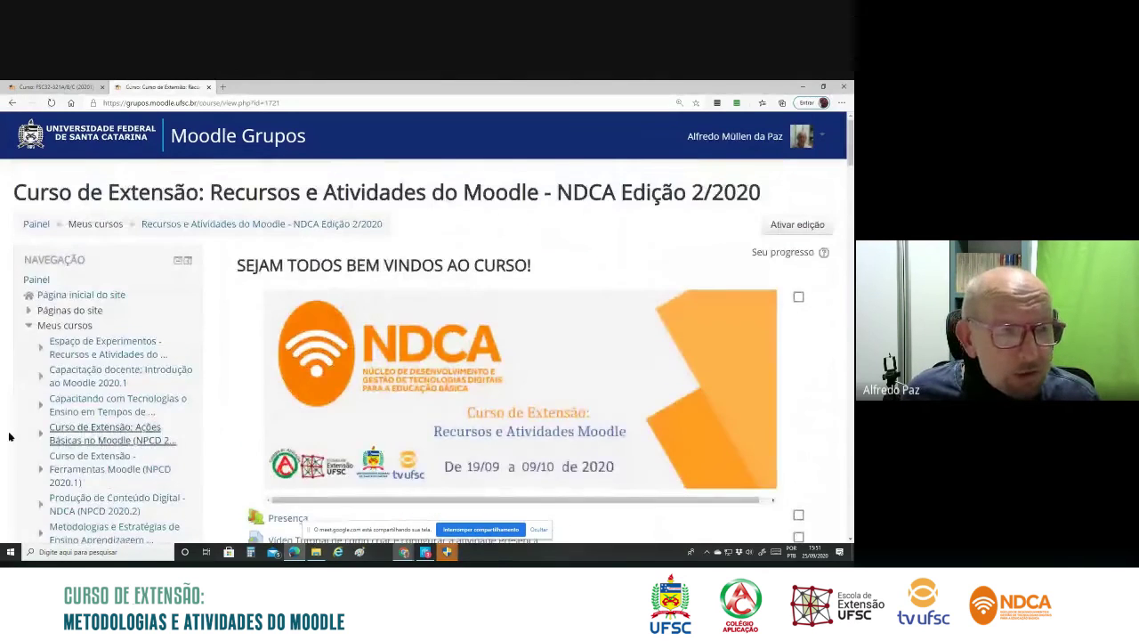
pyautogui.scroll(-3, 12, 420)
pyautogui.scroll(1, 12, 420)
pyautogui.scroll(-1, 13, 423)
pyautogui.scroll(-1, 12, 423)
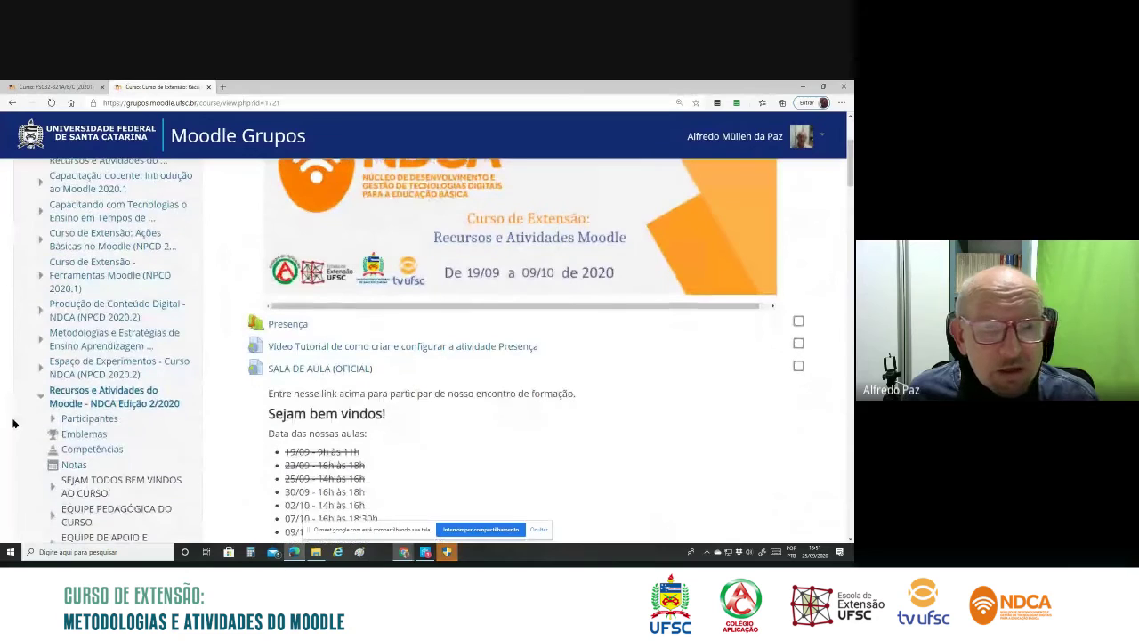
pyautogui.scroll(3, 323, 401)
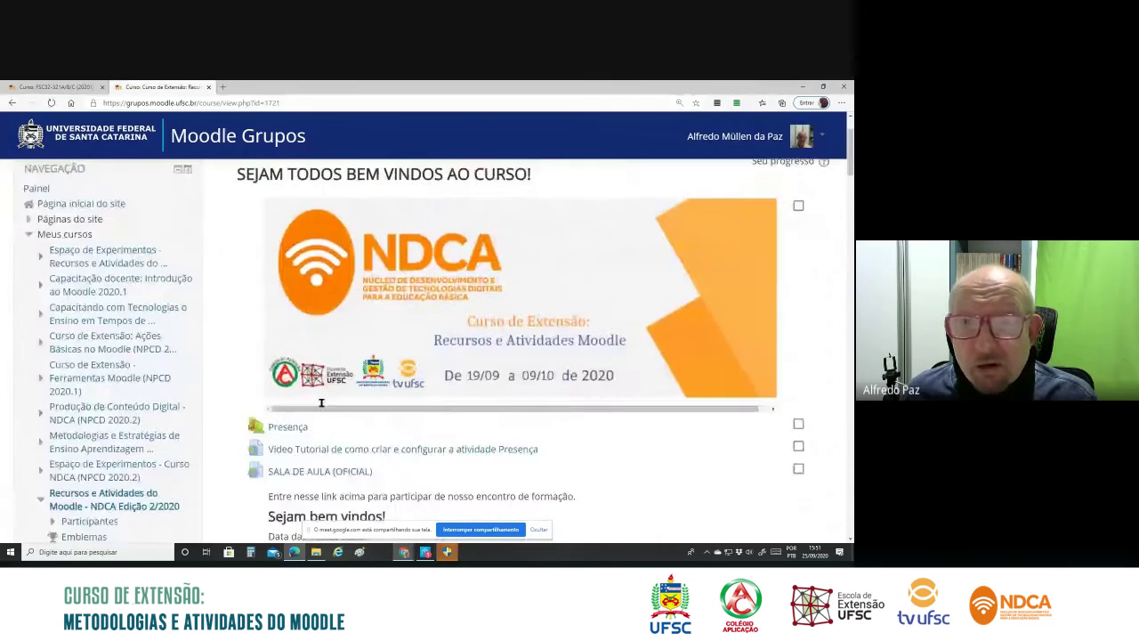
pyautogui.scroll(-1, 322, 406)
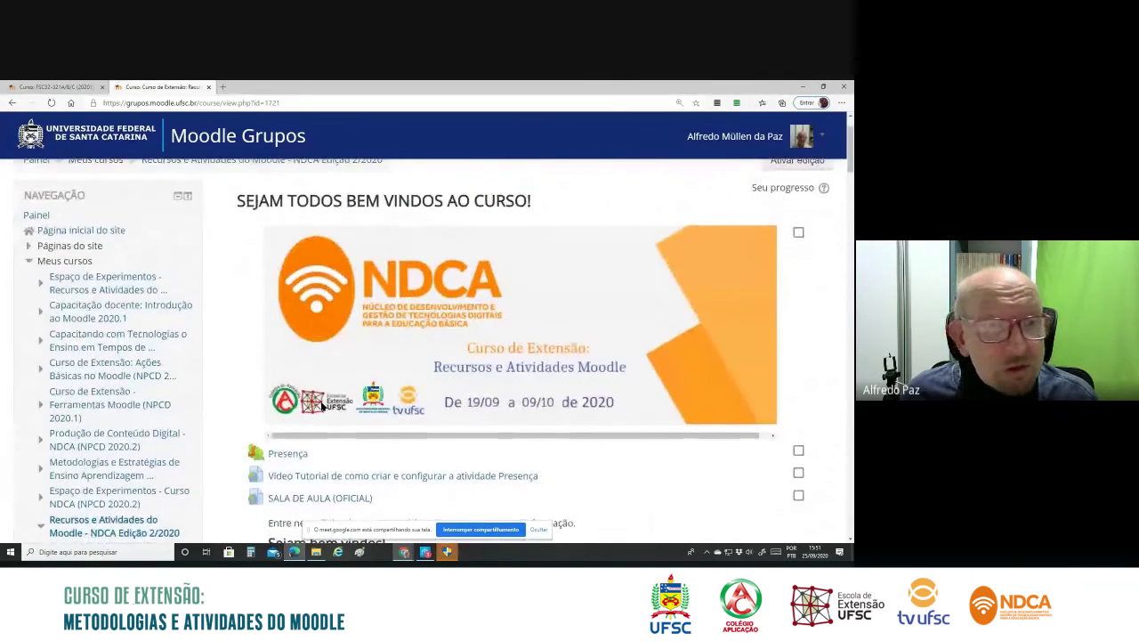
pyautogui.scroll(-3, 157, 307)
pyautogui.scroll(-10, 157, 320)
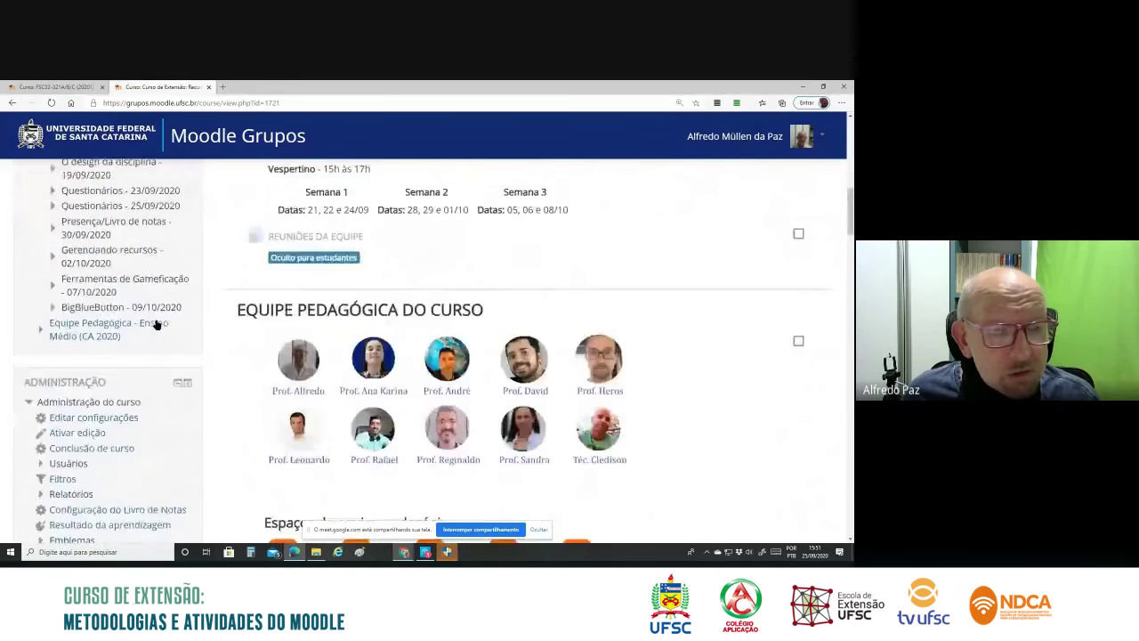
pyautogui.click(94, 356)
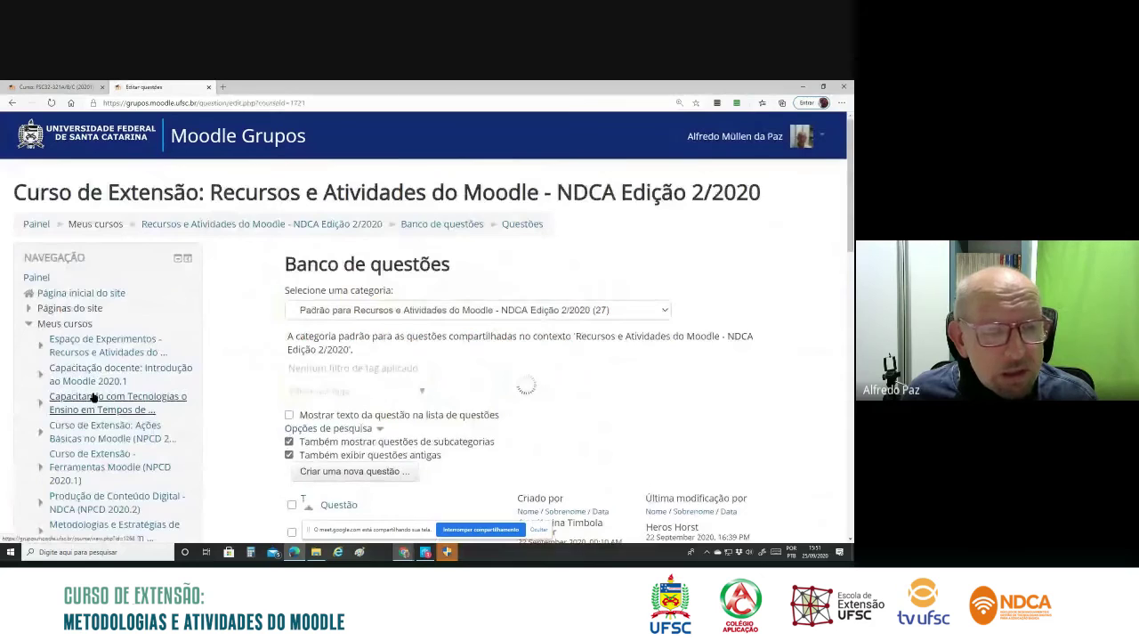
# Step: Open the question import page of the question bank and choose Formato Aiken as the file format
pyautogui.scroll(-4, 94, 392)
pyautogui.scroll(-10, 93, 397)
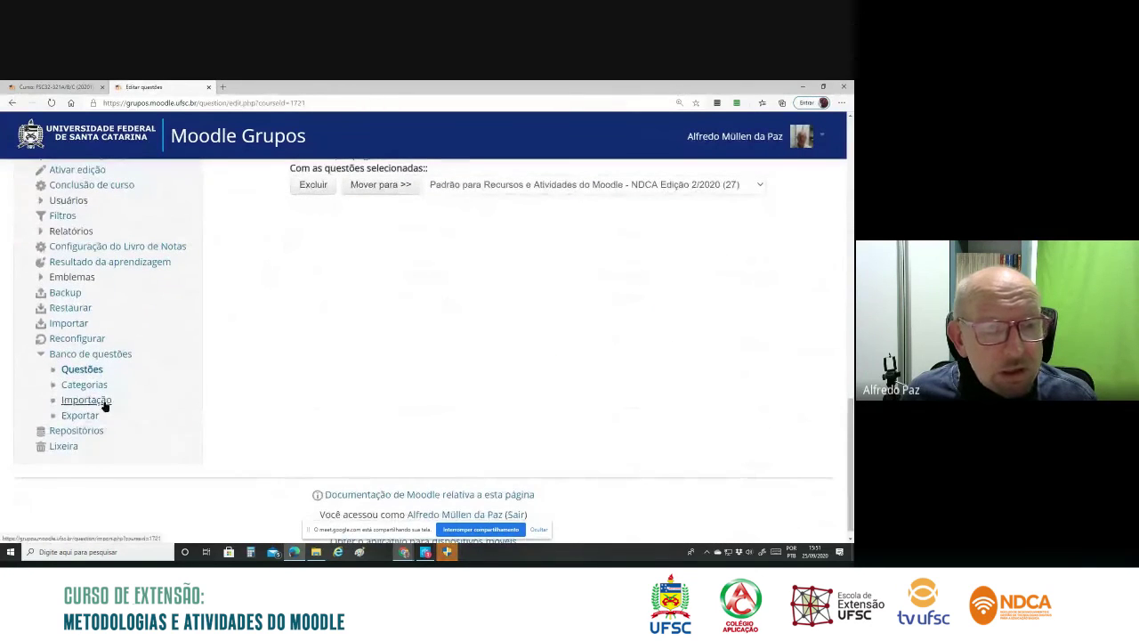
pyautogui.click(103, 403)
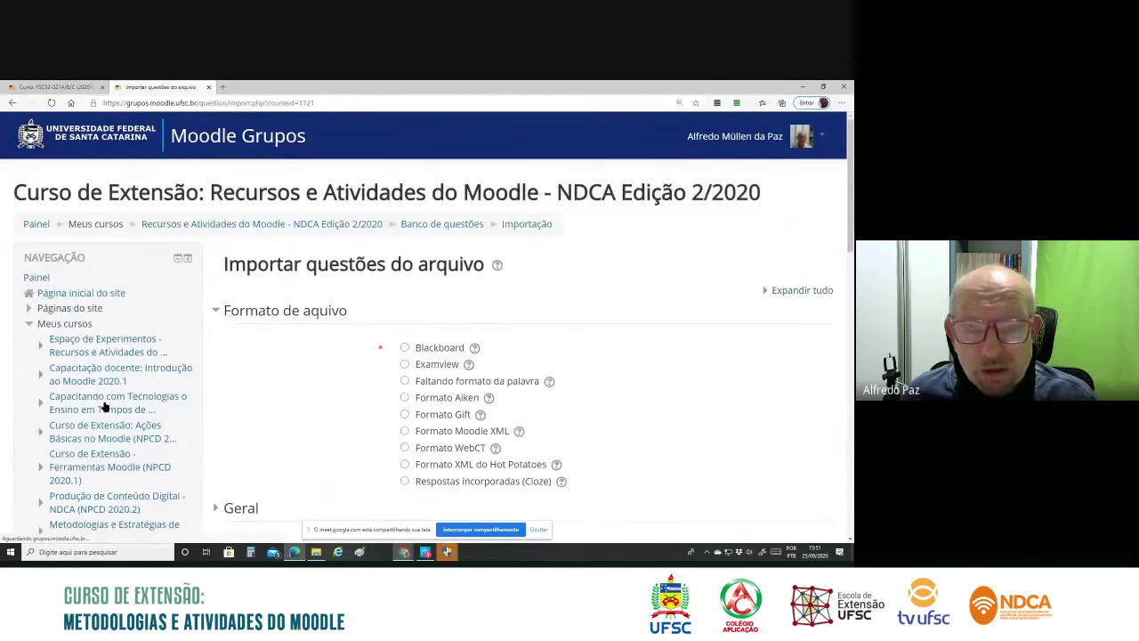
pyautogui.scroll(-1, 520, 382)
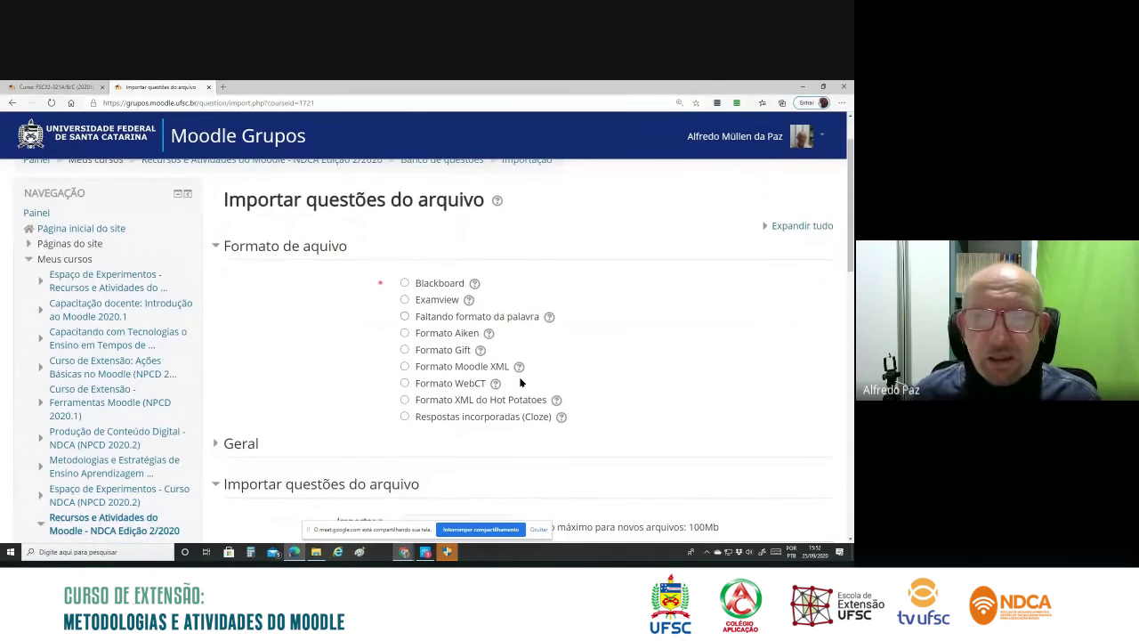
pyautogui.click(405, 334)
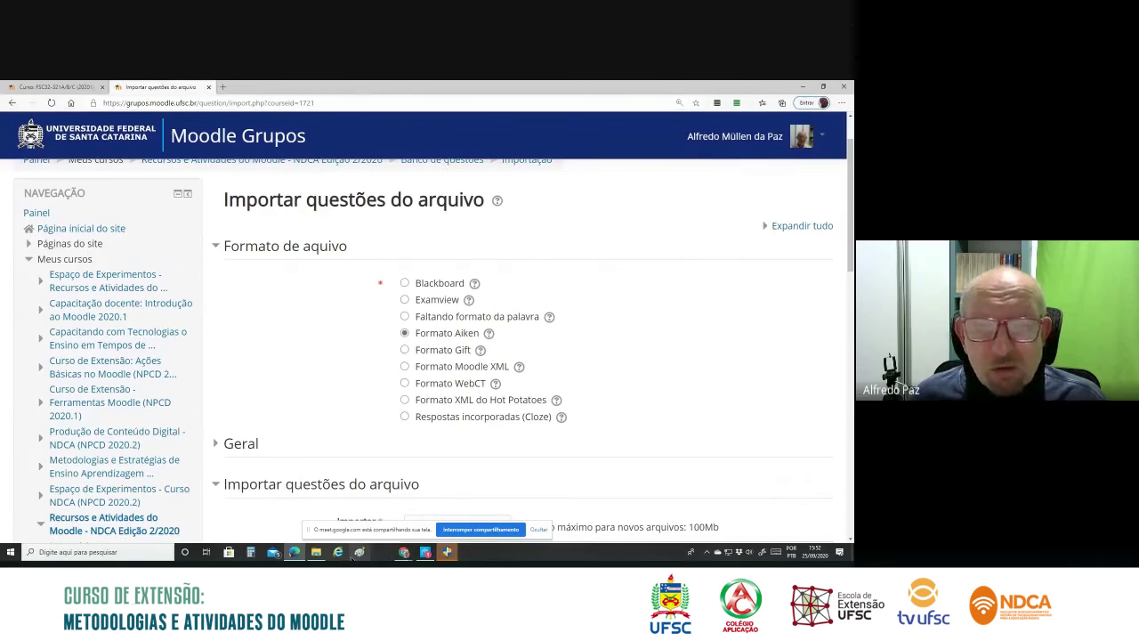
# Step: Switch to the APRESENTA2207 folder in File Explorer, view the Word document Exemplo and close it
pyautogui.moveTo(404, 552)
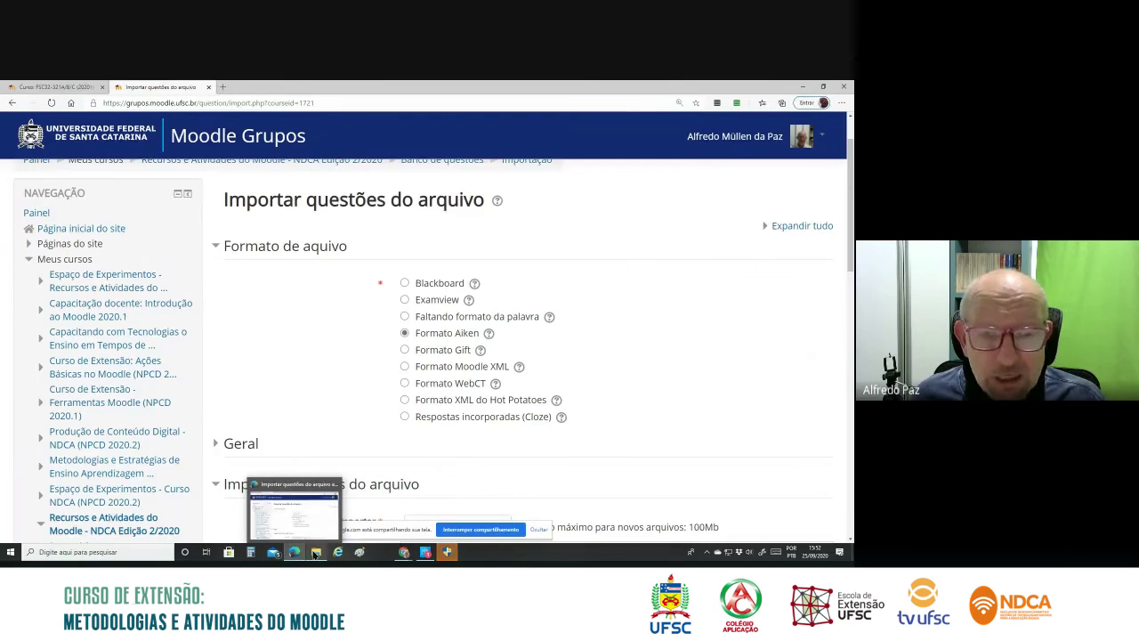
pyautogui.moveTo(316, 554)
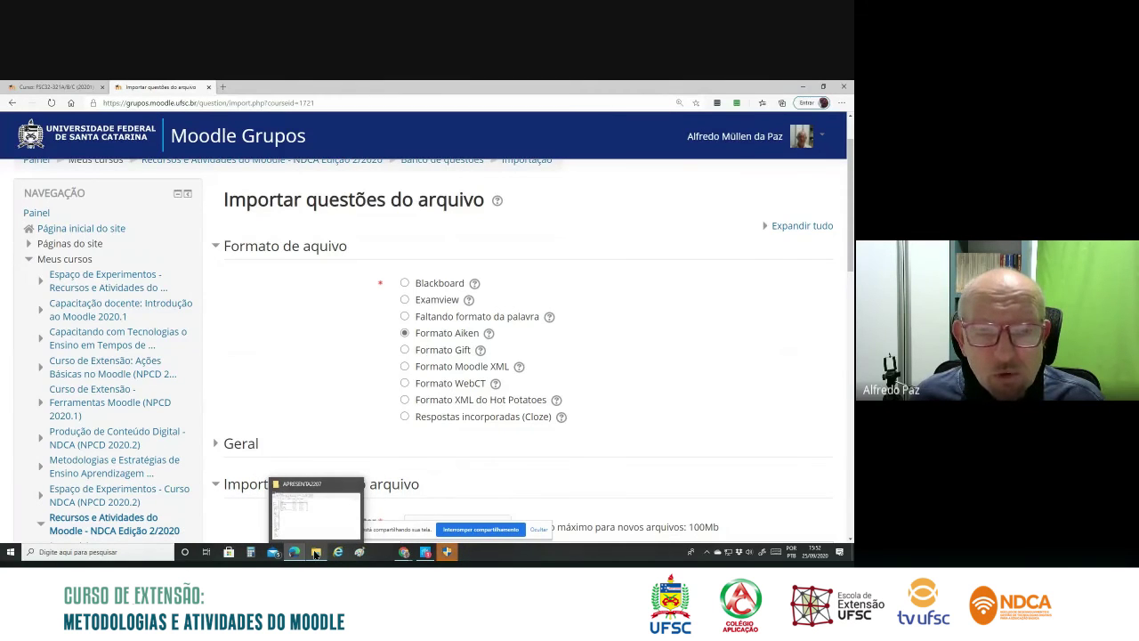
pyautogui.click(316, 553)
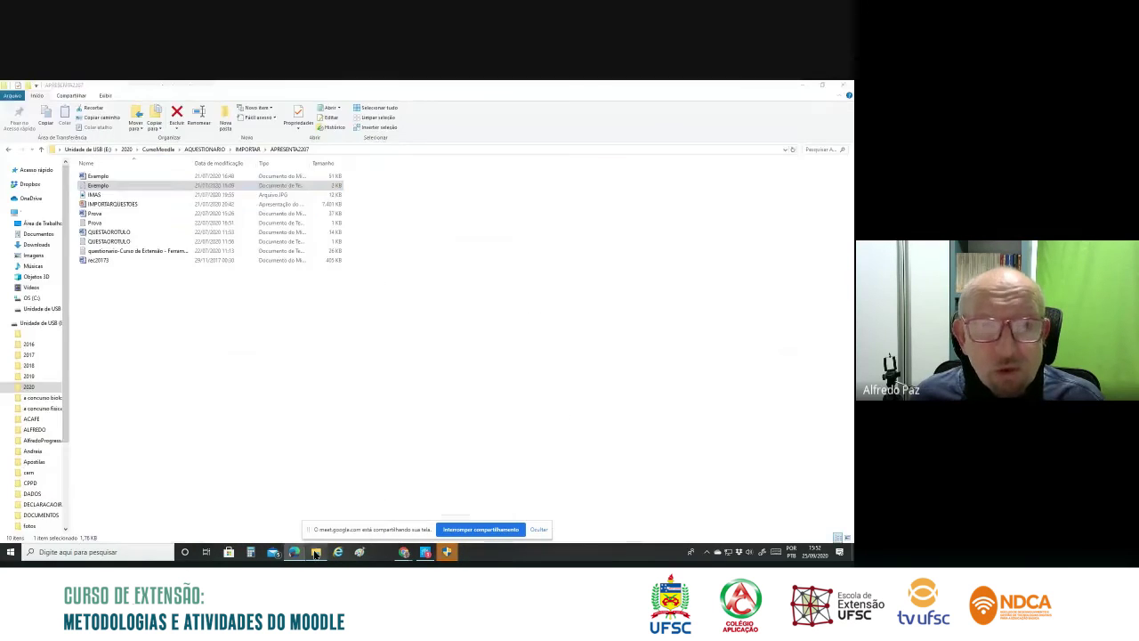
pyautogui.click(113, 177)
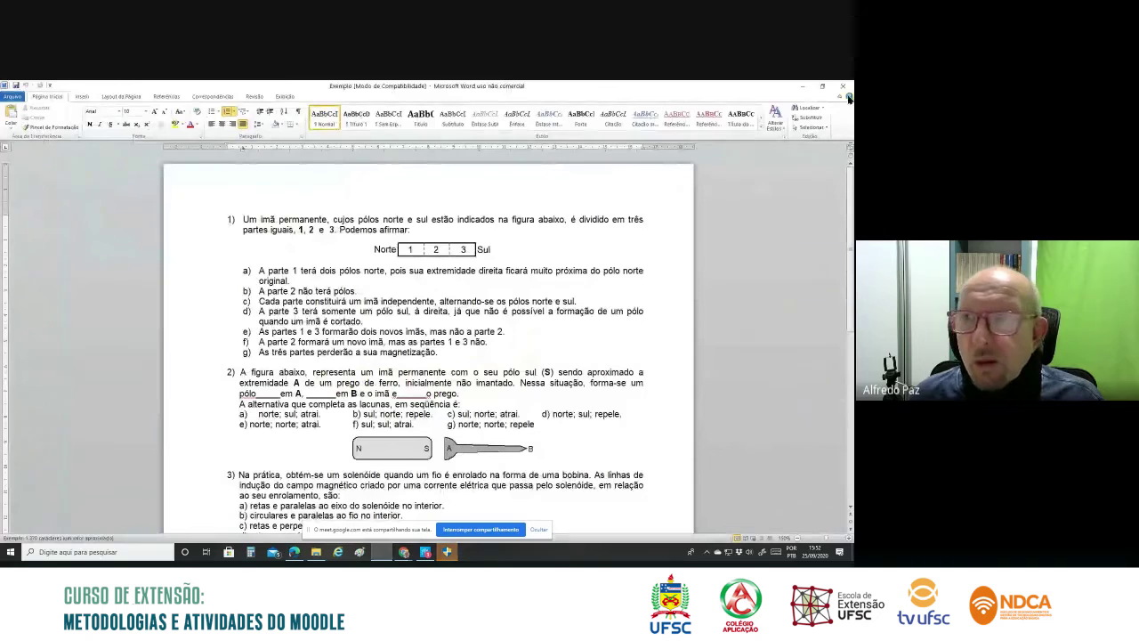
pyautogui.click(845, 84)
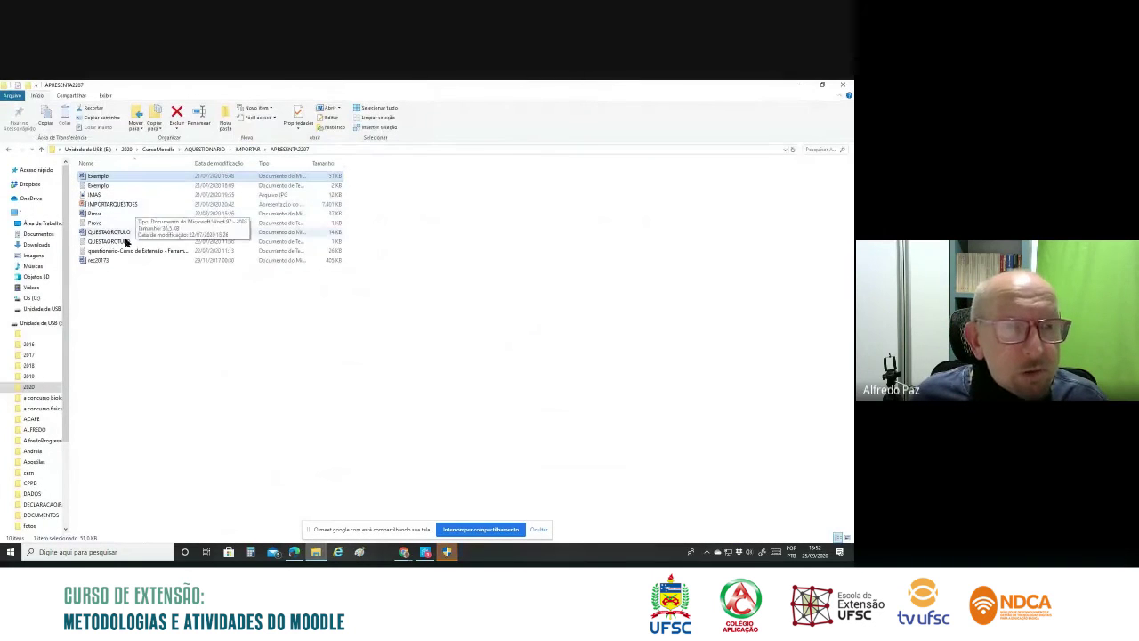
# Step: Open the Word document QUESTAOROTULO and set the file type for saving a copy to Texto sem Formatação
pyautogui.doubleClick(116, 235)
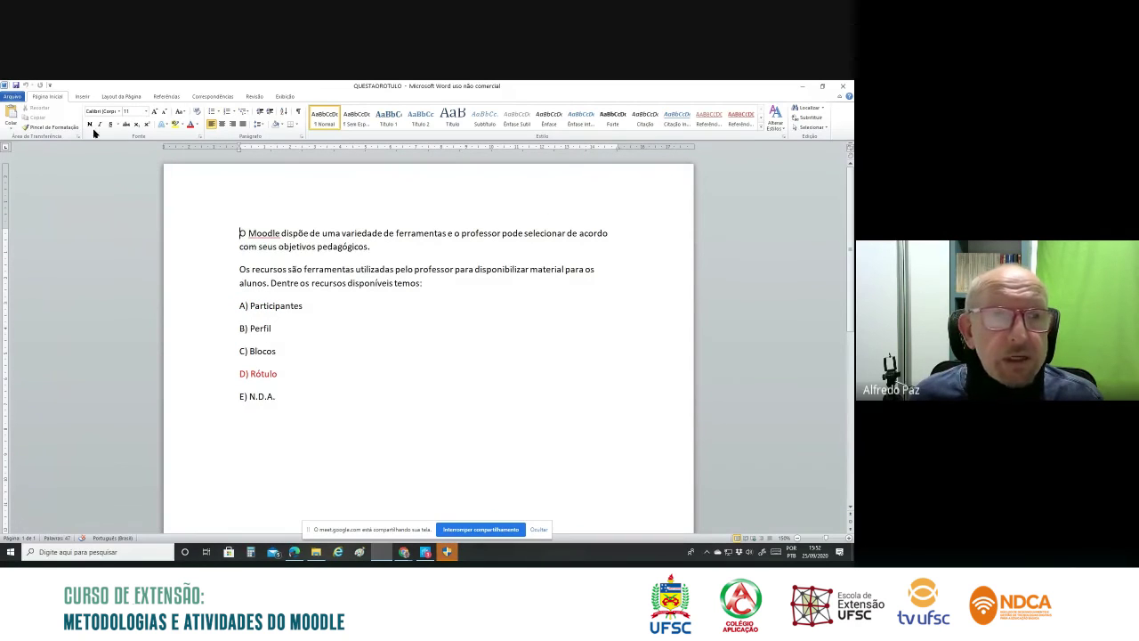
pyautogui.click(13, 96)
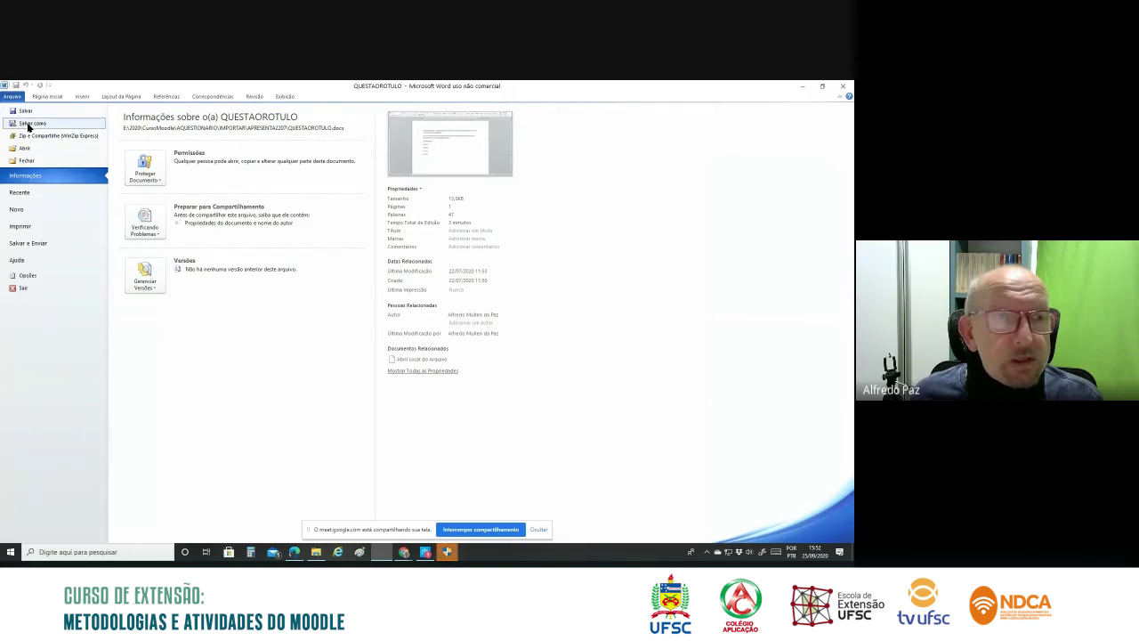
pyautogui.click(28, 127)
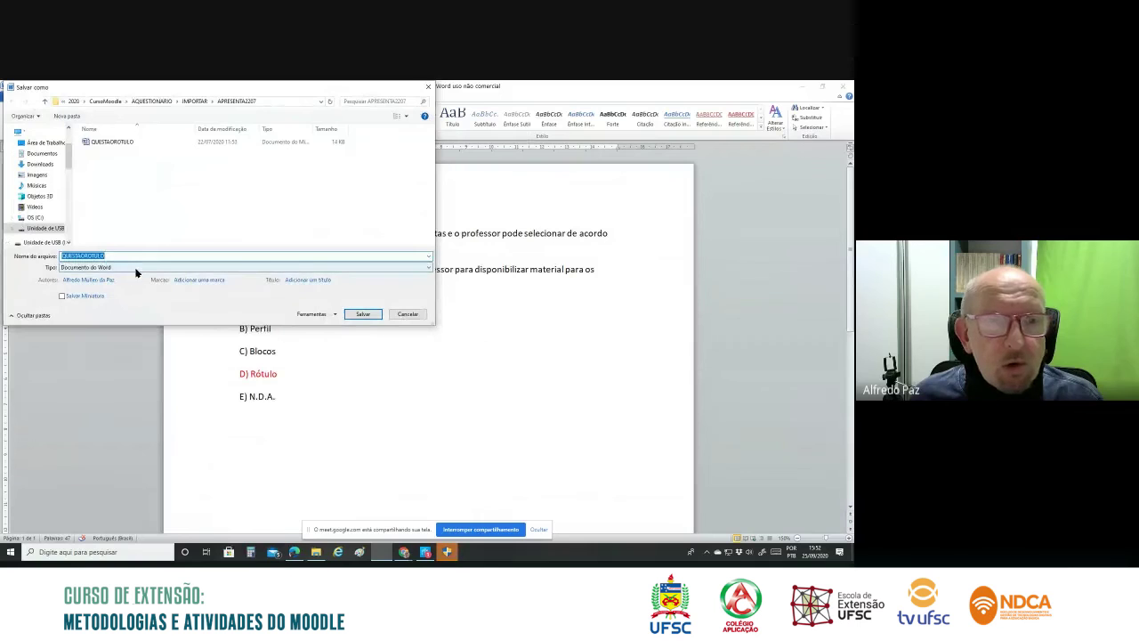
pyautogui.click(136, 266)
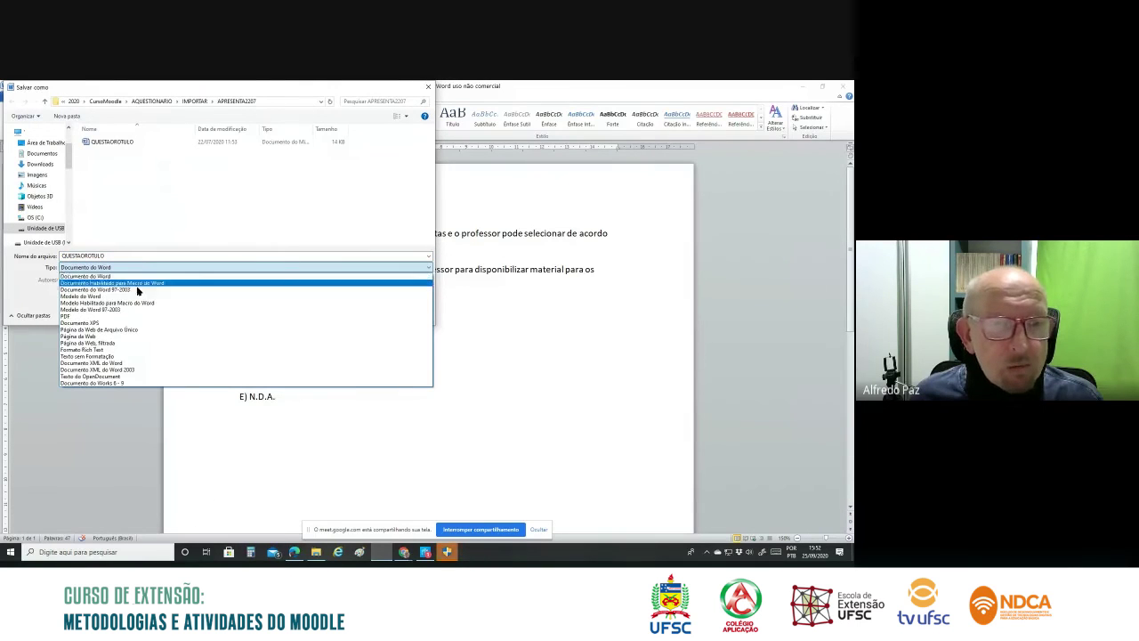
pyautogui.click(123, 356)
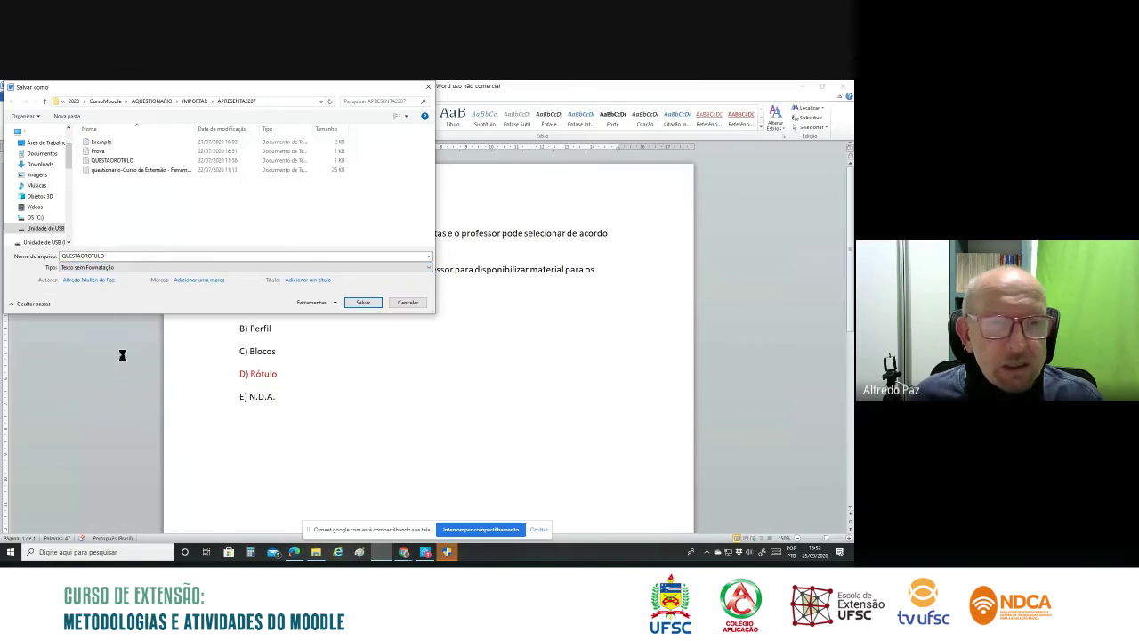
pyautogui.click(90, 142)
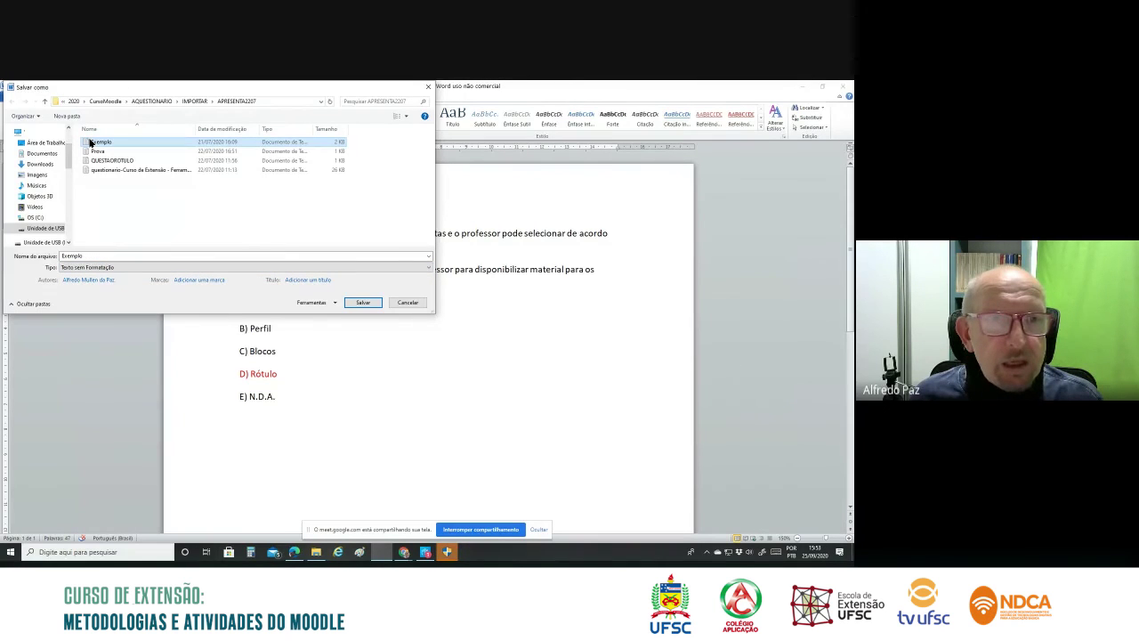
pyautogui.click(332, 303)
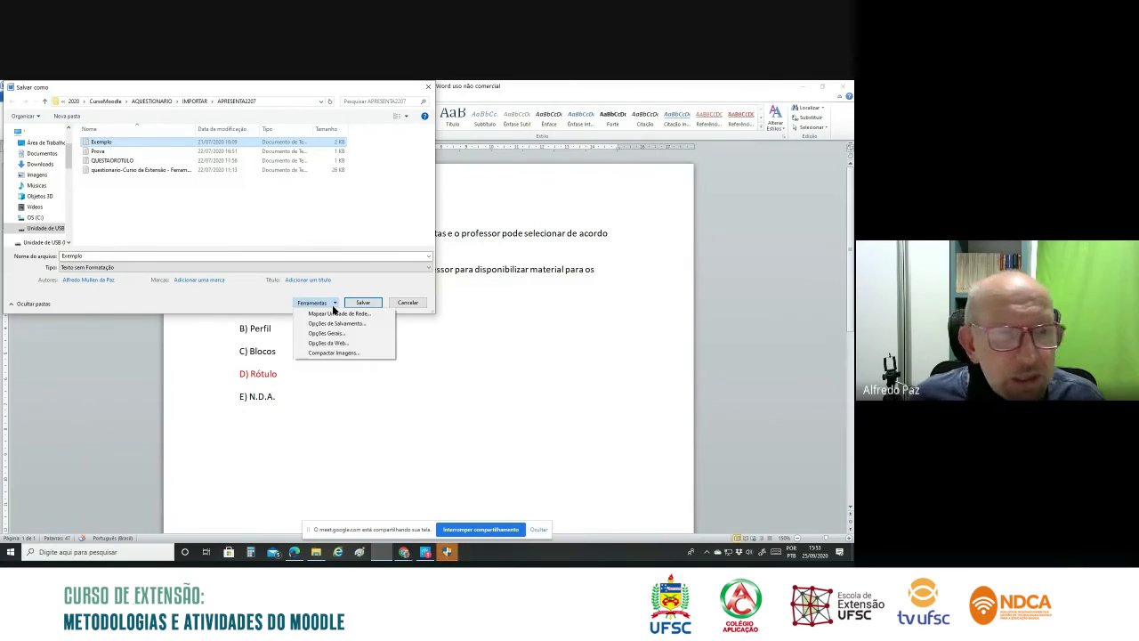
pyautogui.click(333, 305)
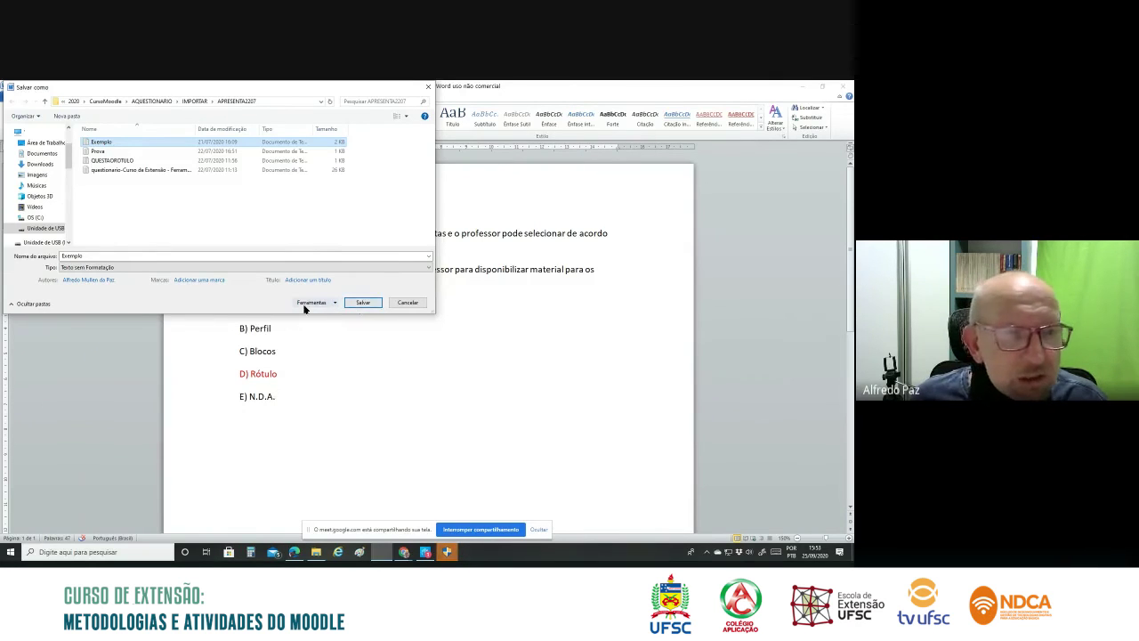
pyautogui.click(303, 305)
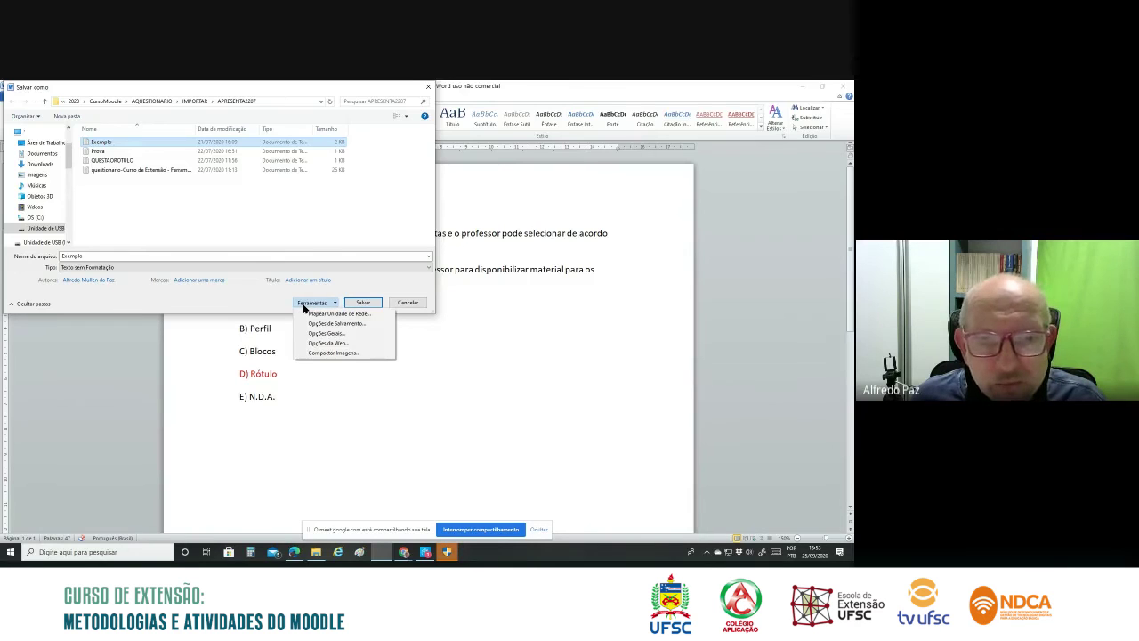
pyautogui.click(352, 307)
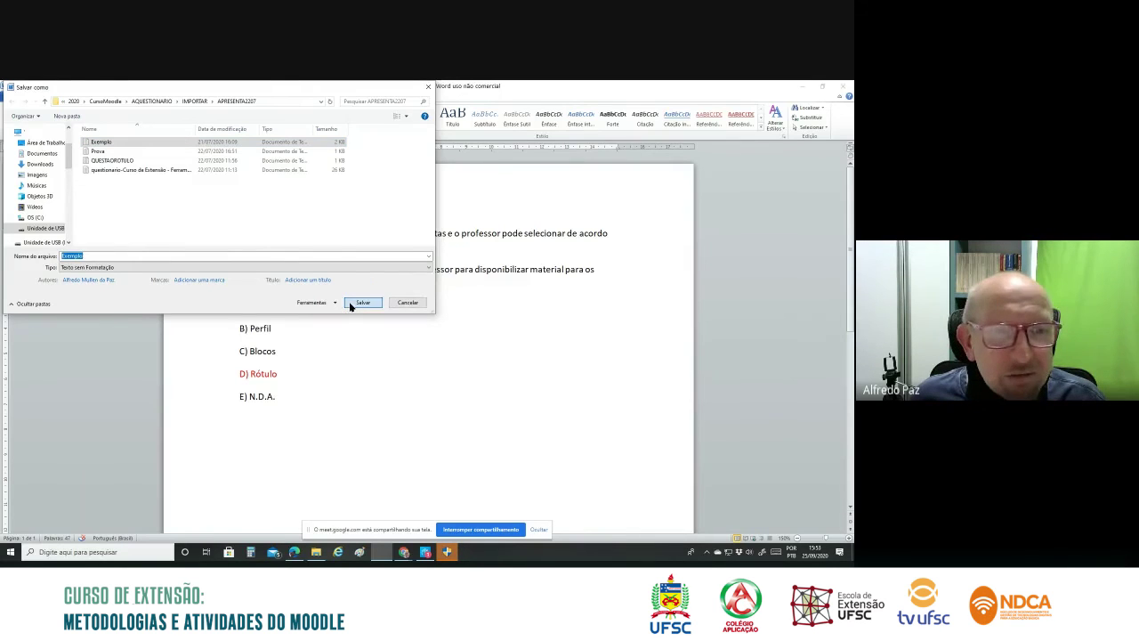
pyautogui.click(351, 307)
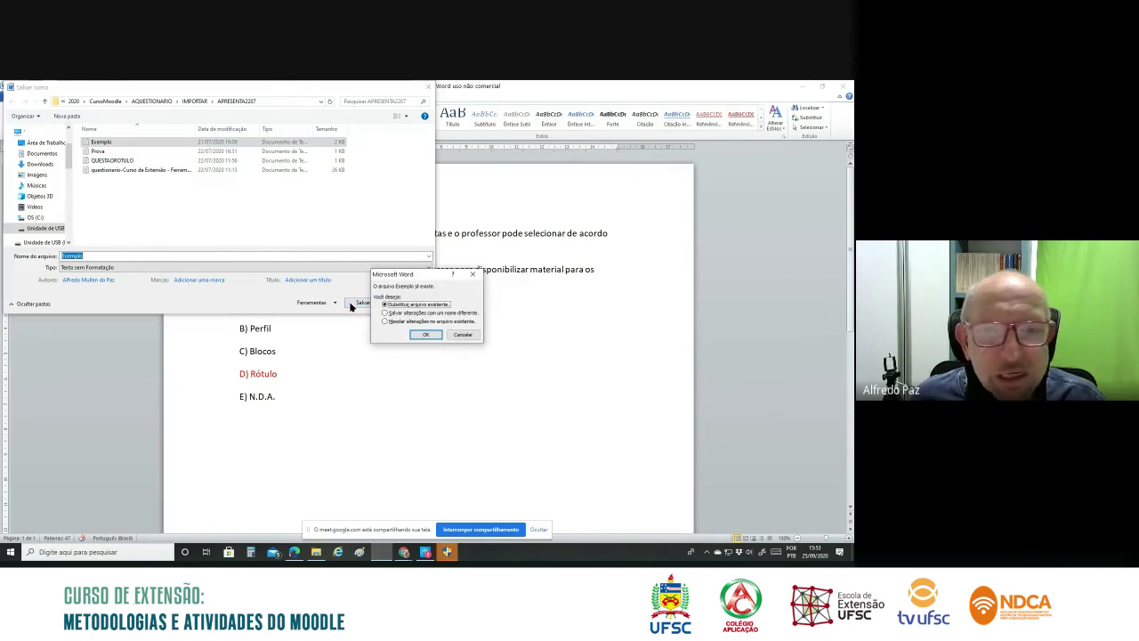
pyautogui.click(440, 314)
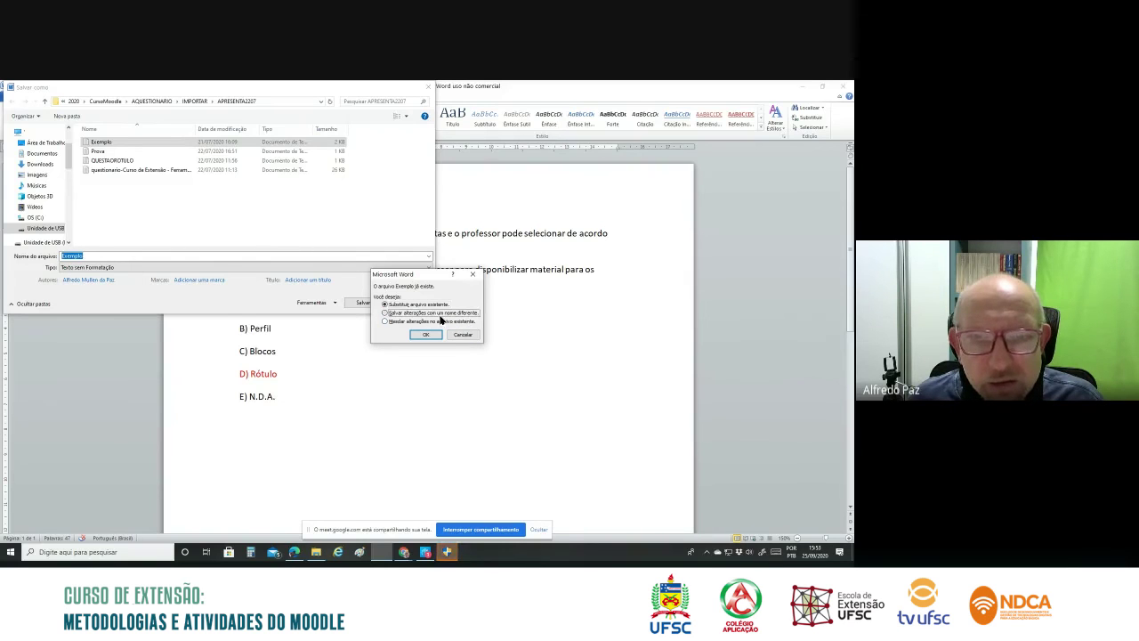
pyautogui.click(436, 333)
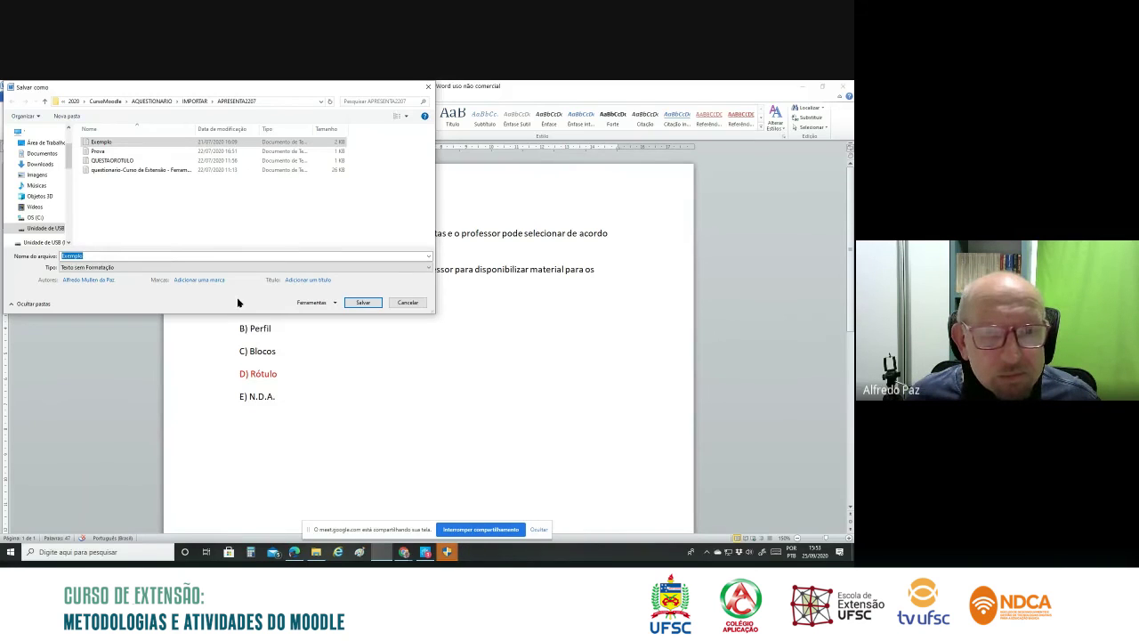
pyautogui.click(337, 303)
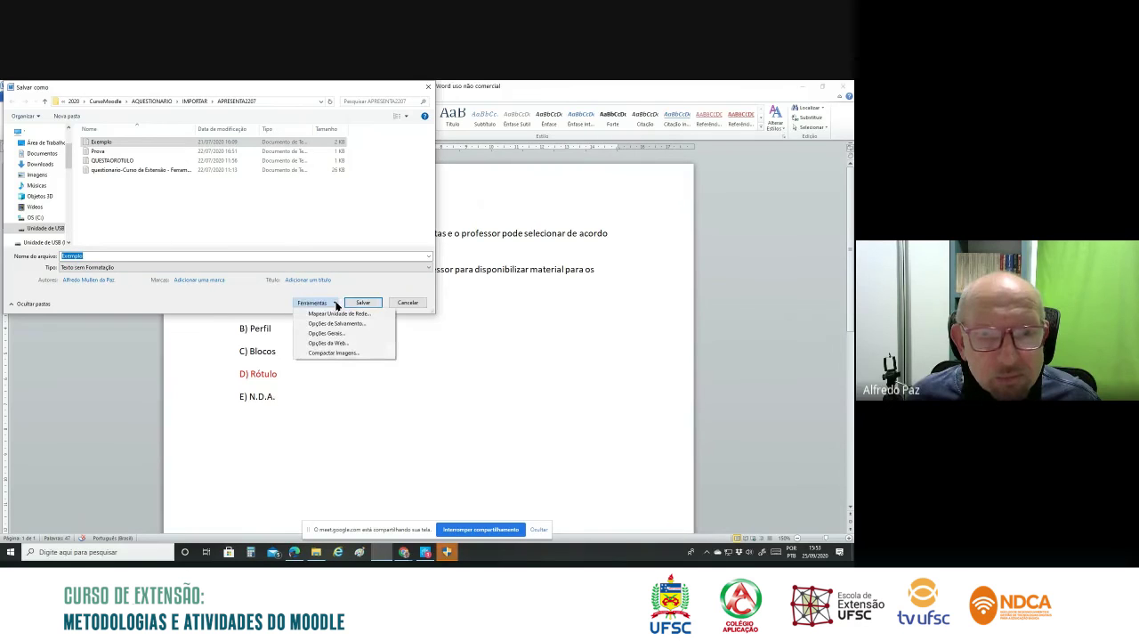
pyautogui.click(350, 321)
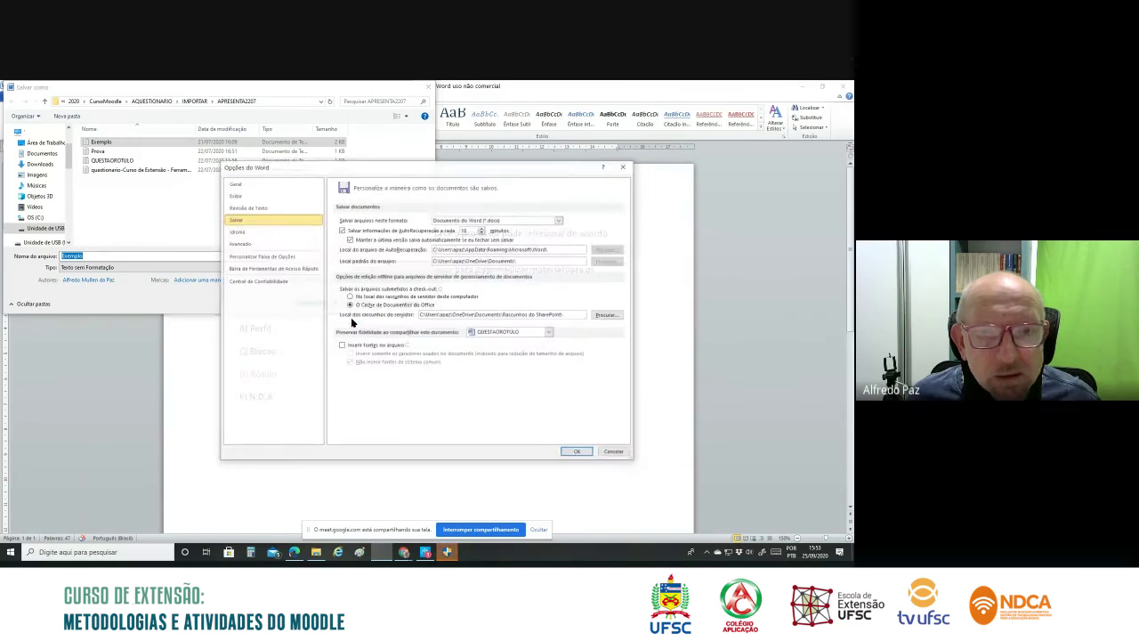
pyautogui.click(624, 166)
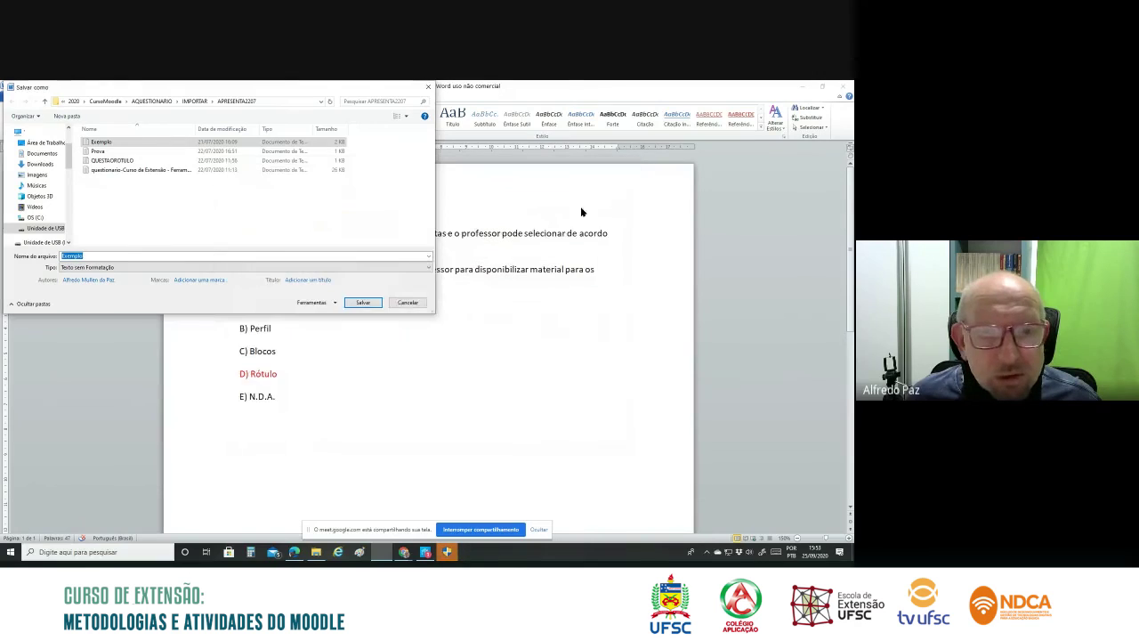
# Step: Choose to save the changes under a different name and save the plain-text copy as 2
pyautogui.click(381, 306)
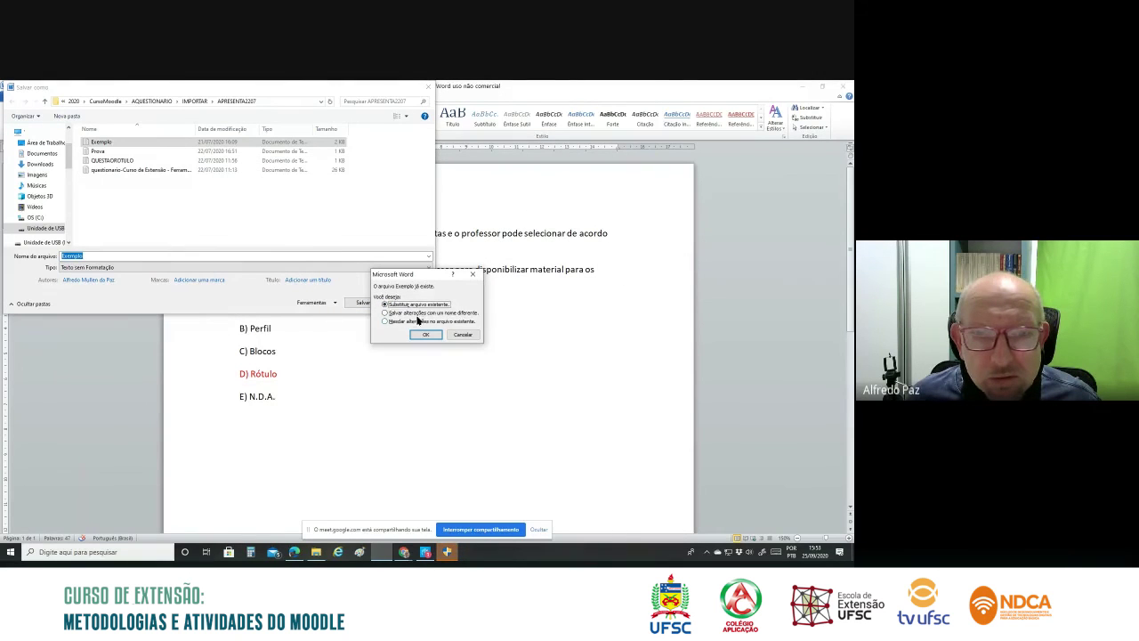
pyautogui.click(417, 315)
pyautogui.click(427, 334)
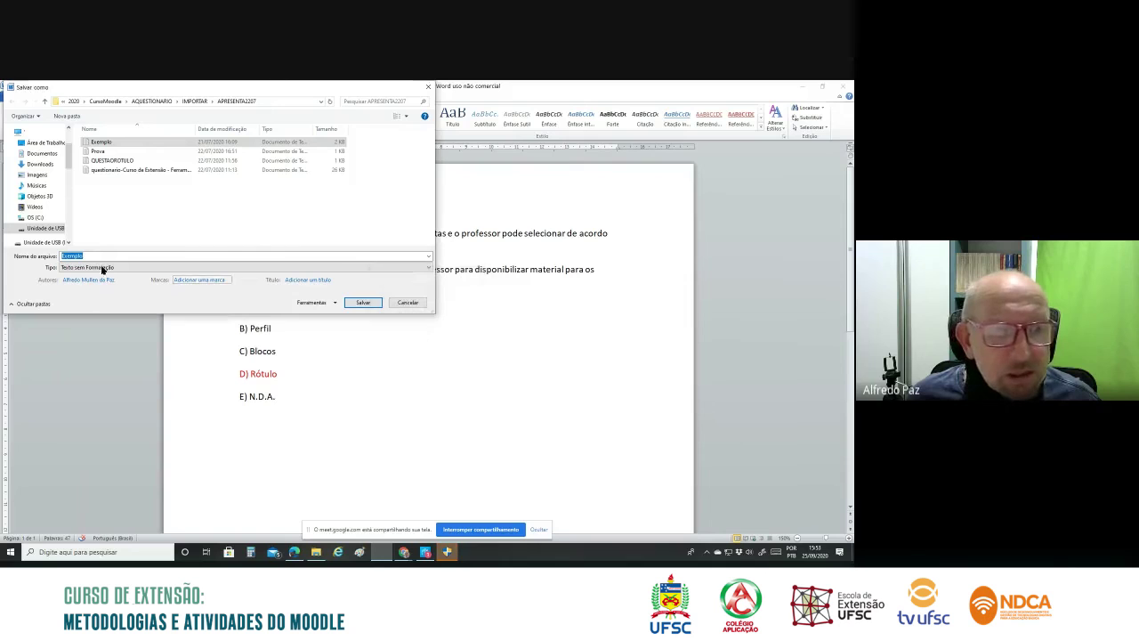
pyautogui.write('2')
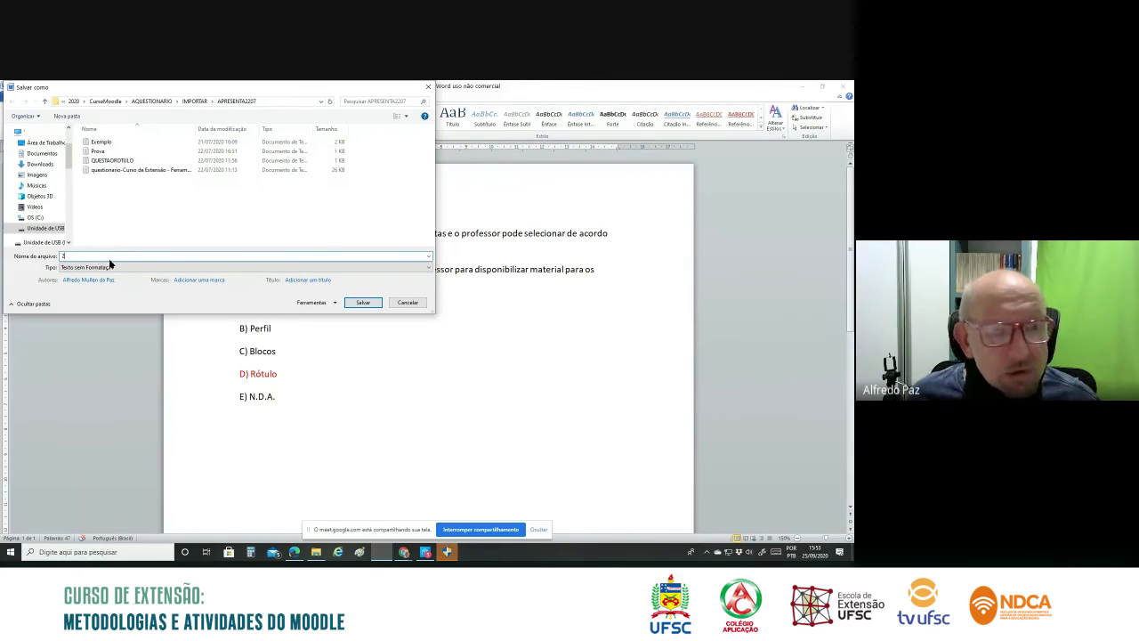
pyautogui.click(361, 304)
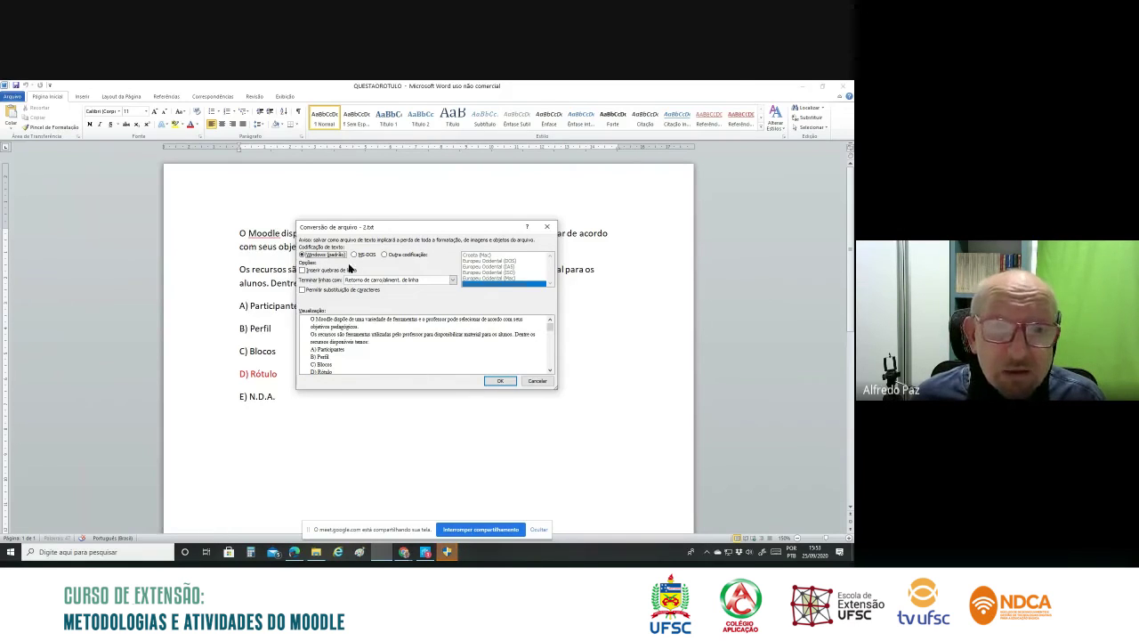
# Step: Convert the text file with the other encoding Unicode (UTF-8), confirm the conversion and close the Word document
pyautogui.click(384, 256)
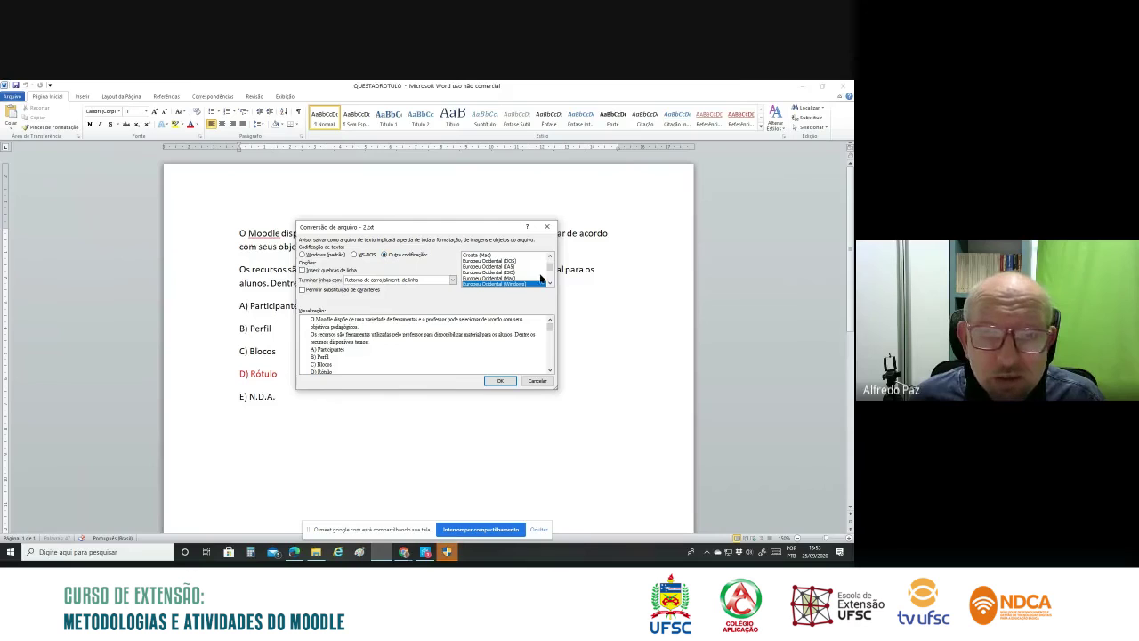
pyautogui.scroll(-5, 523, 274)
pyautogui.scroll(-10, 522, 274)
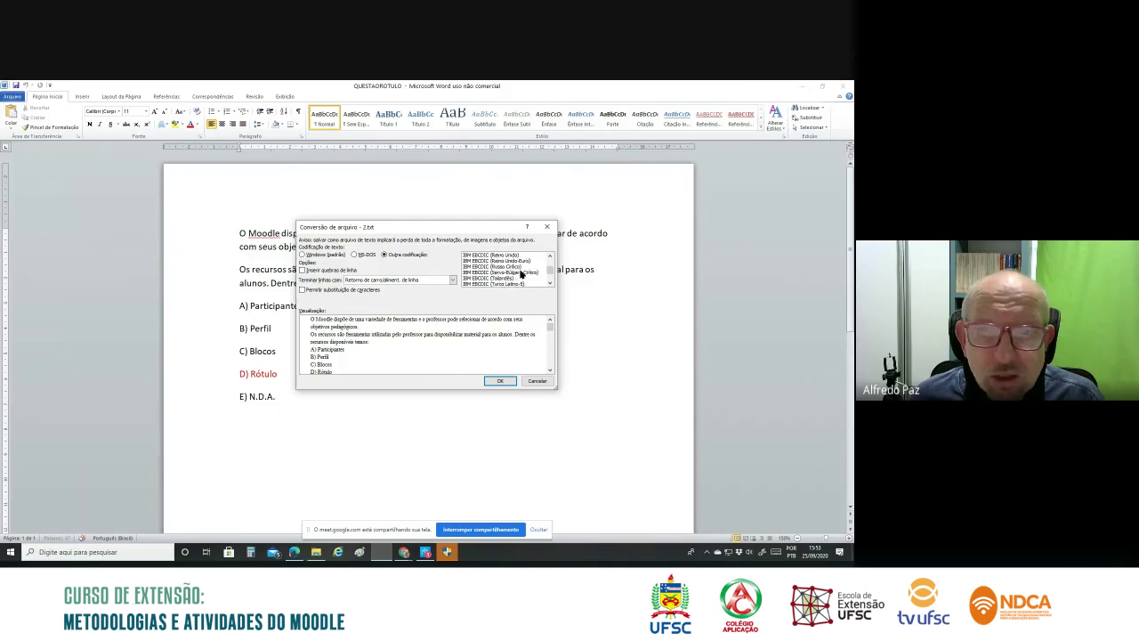
pyautogui.scroll(10, 522, 274)
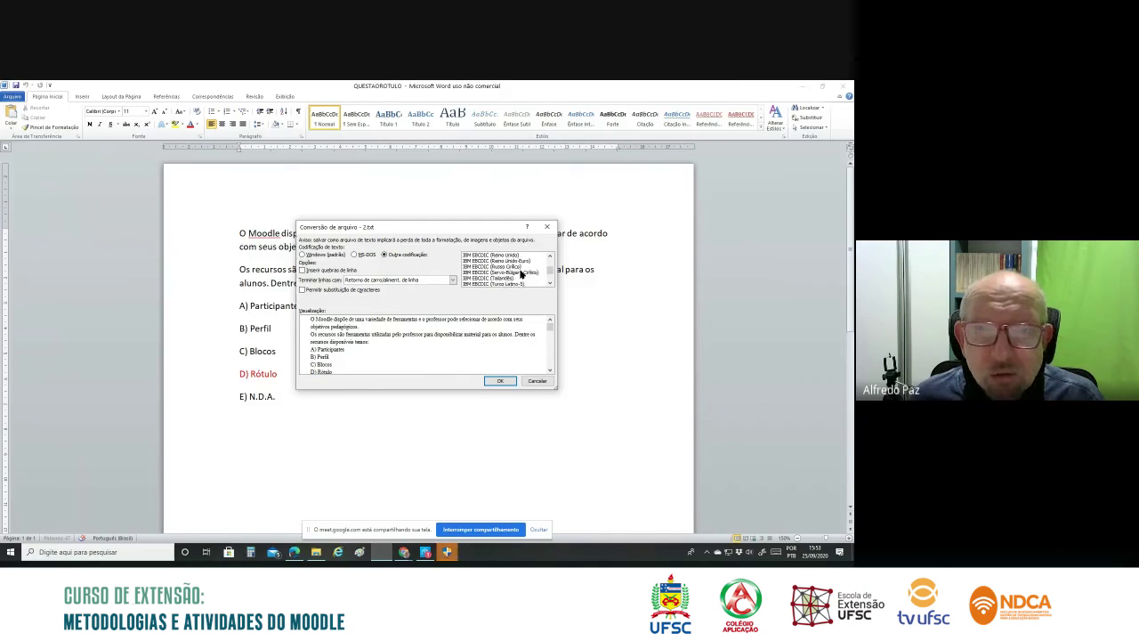
pyautogui.scroll(5, 522, 274)
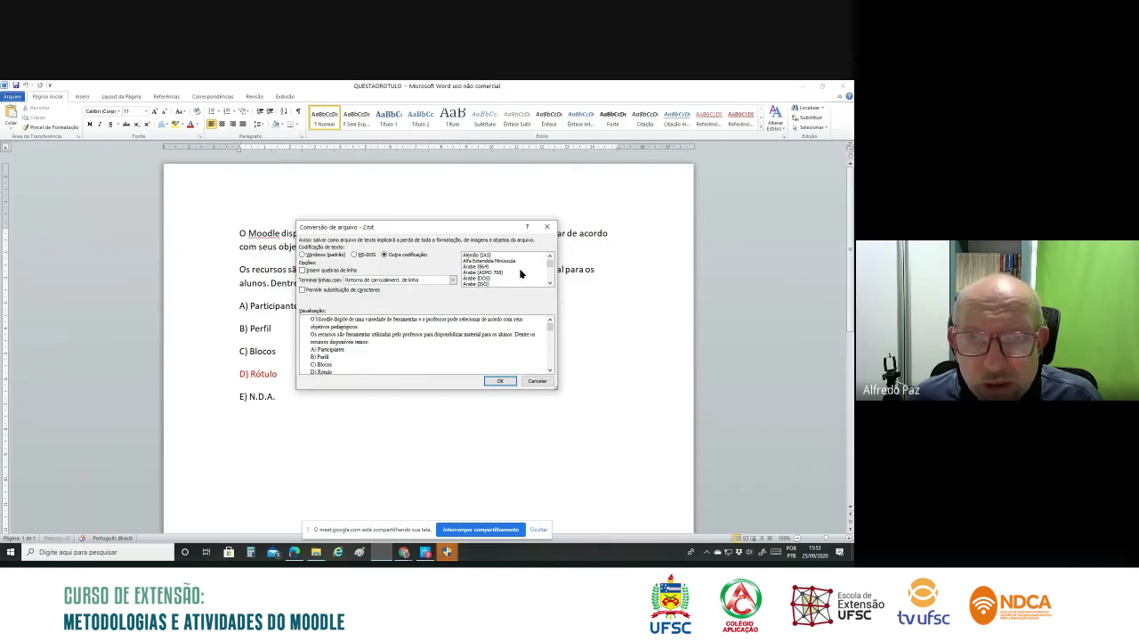
pyautogui.scroll(-5, 539, 267)
pyautogui.scroll(-10, 544, 267)
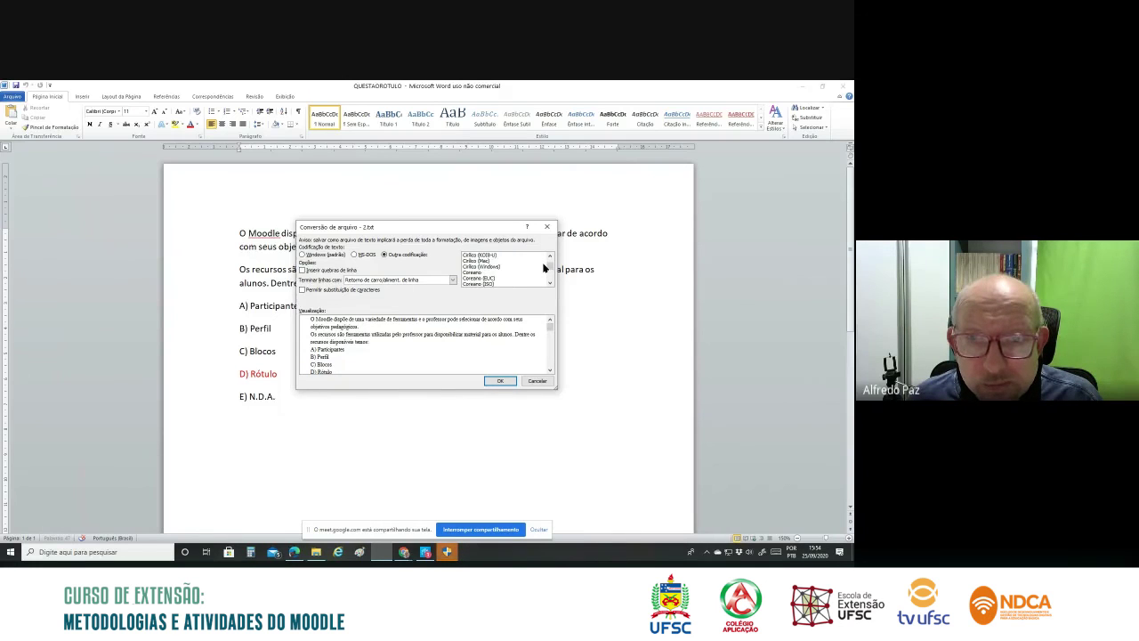
pyautogui.scroll(-10, 545, 266)
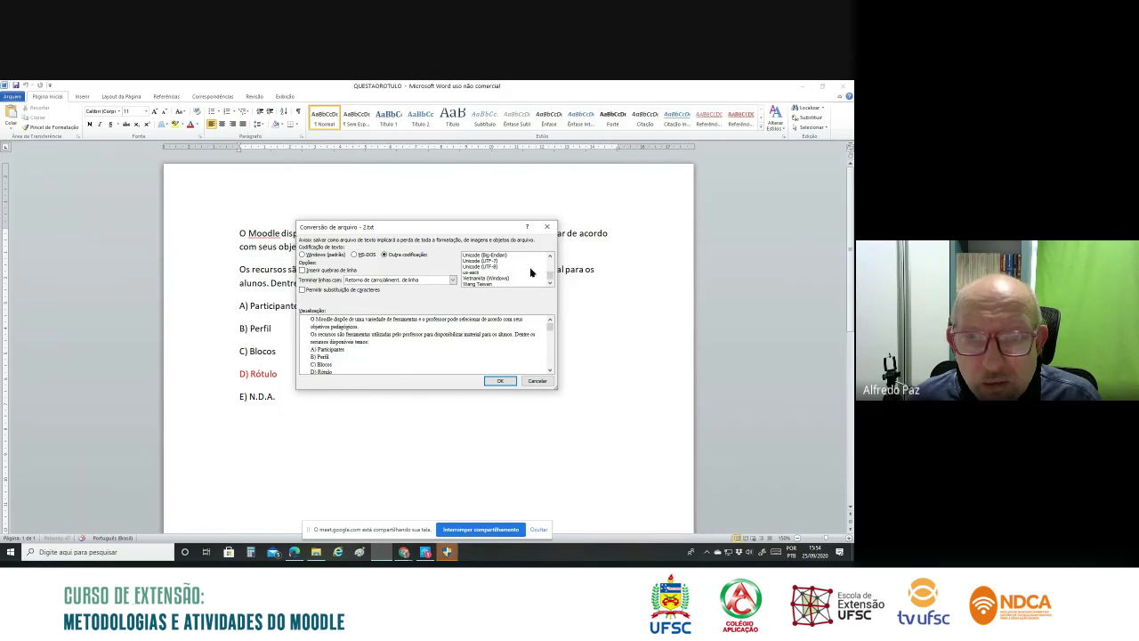
pyautogui.click(492, 267)
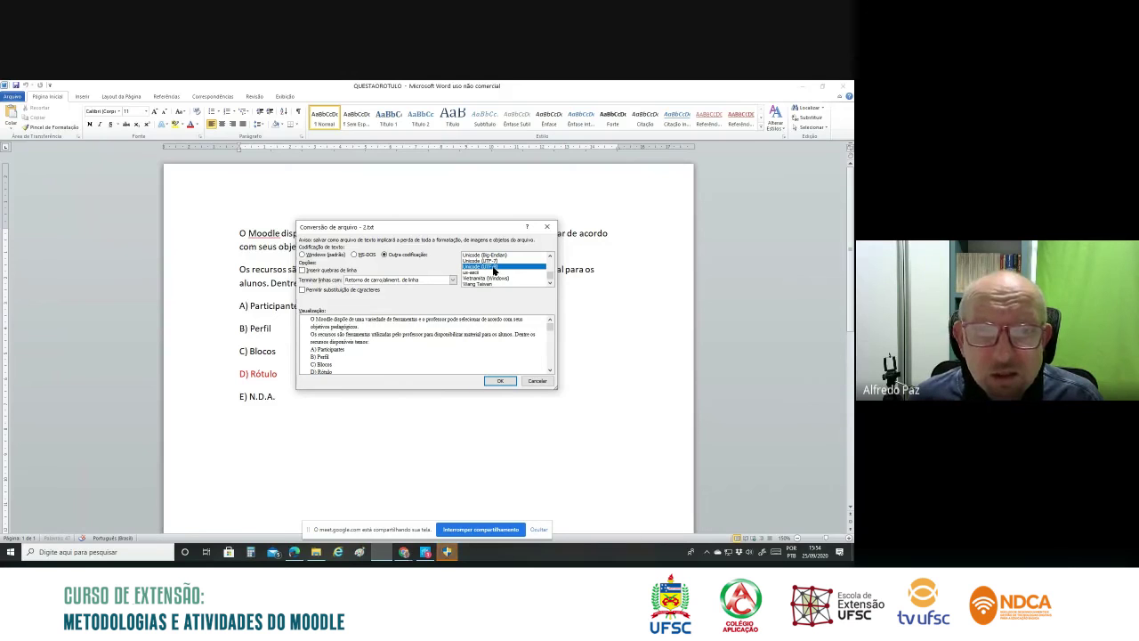
pyautogui.click(500, 381)
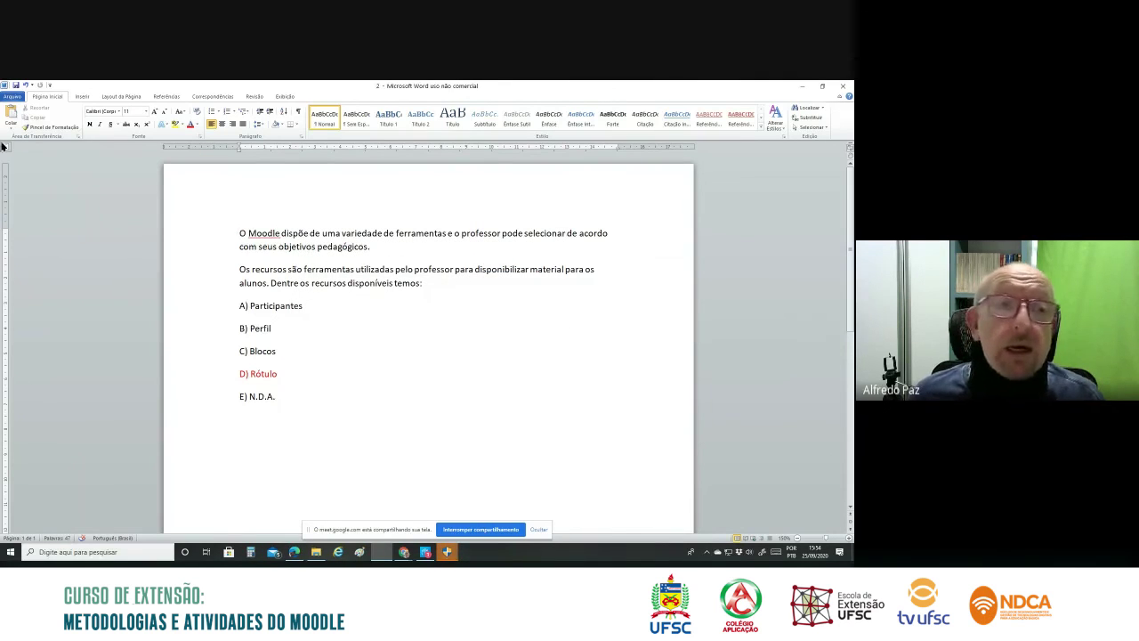
pyautogui.click(843, 86)
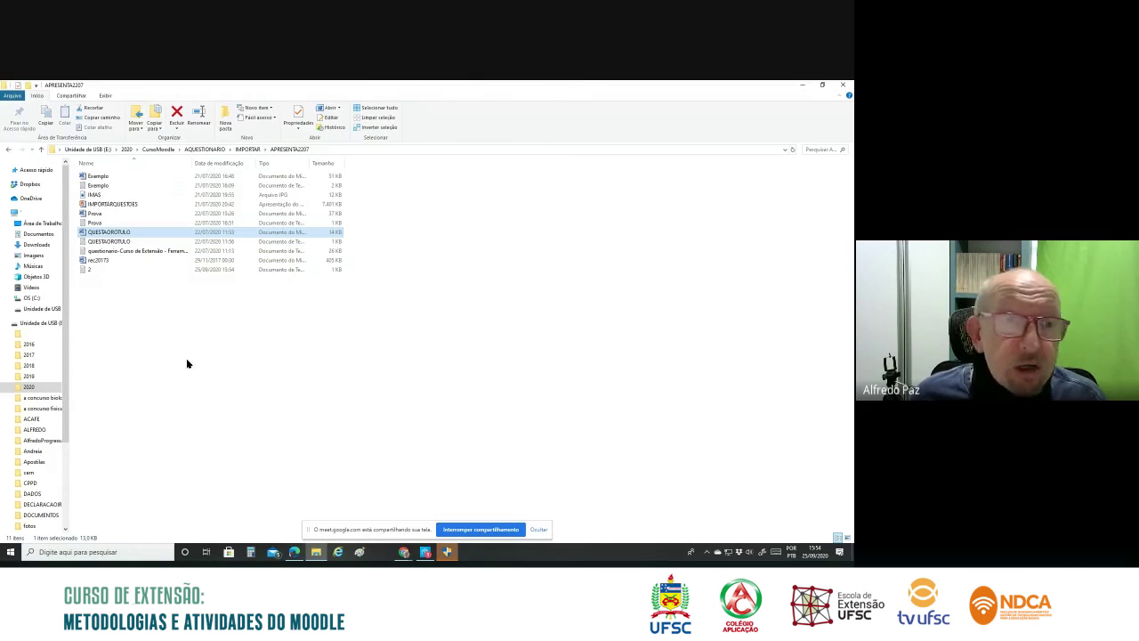
# Step: View the Aiken layout of the questions in the text file Exemplo and close it
pyautogui.doubleClick(113, 186)
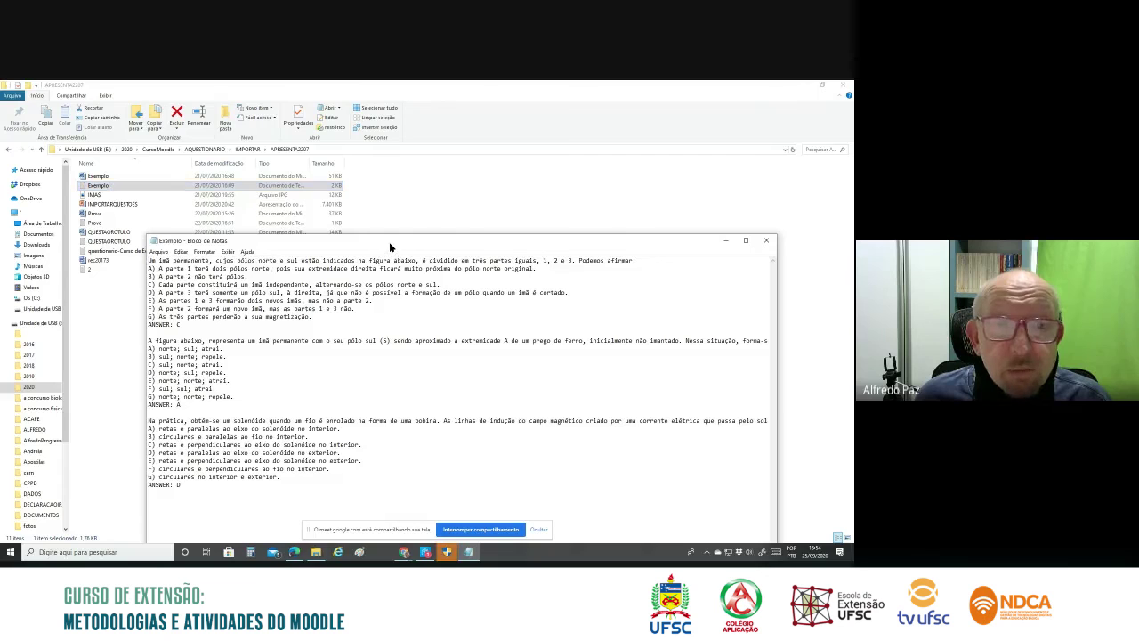
pyautogui.moveTo(390, 247); pyautogui.dragTo(366, 148)
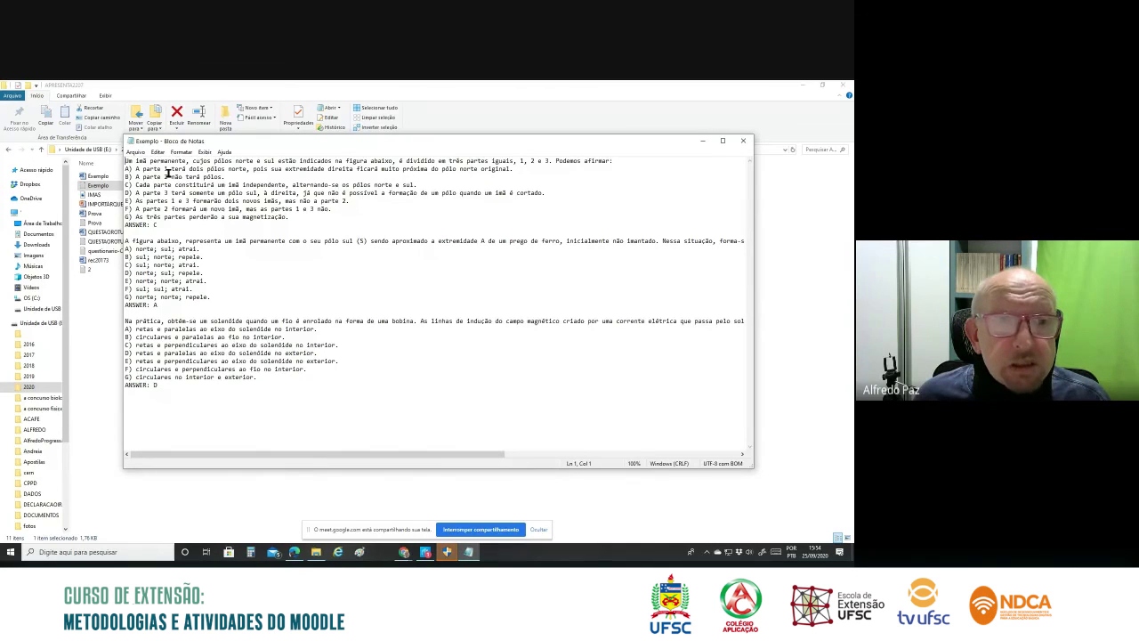
pyautogui.click(743, 140)
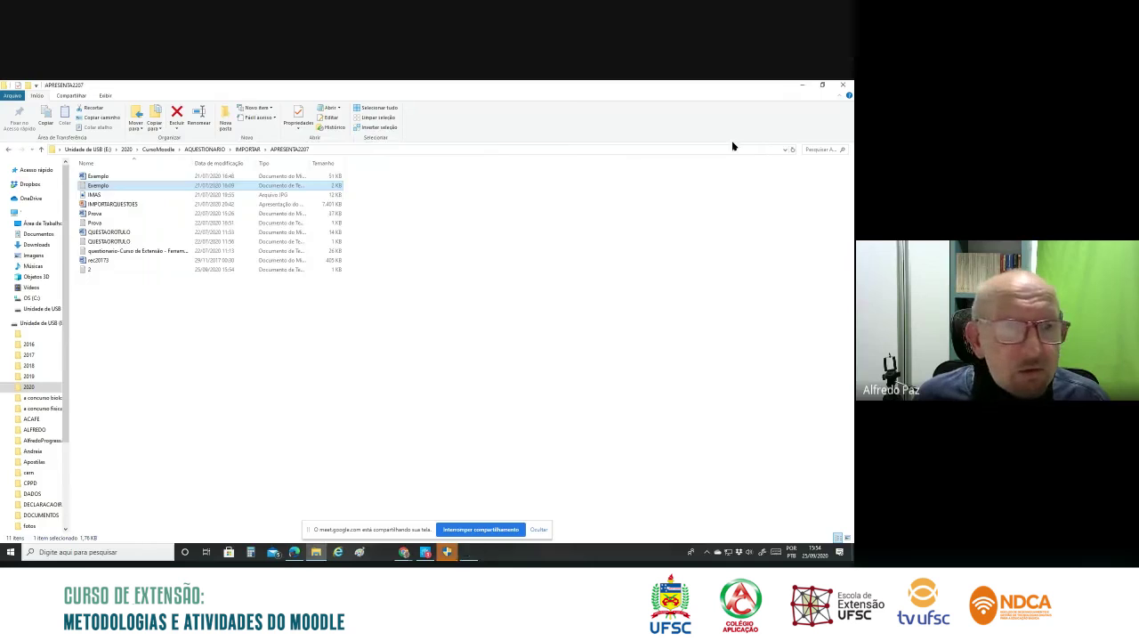
# Step: Open the text file 2, join the question's two statement lines into one, and retype the parenthesis after option letter A
pyautogui.click(100, 270)
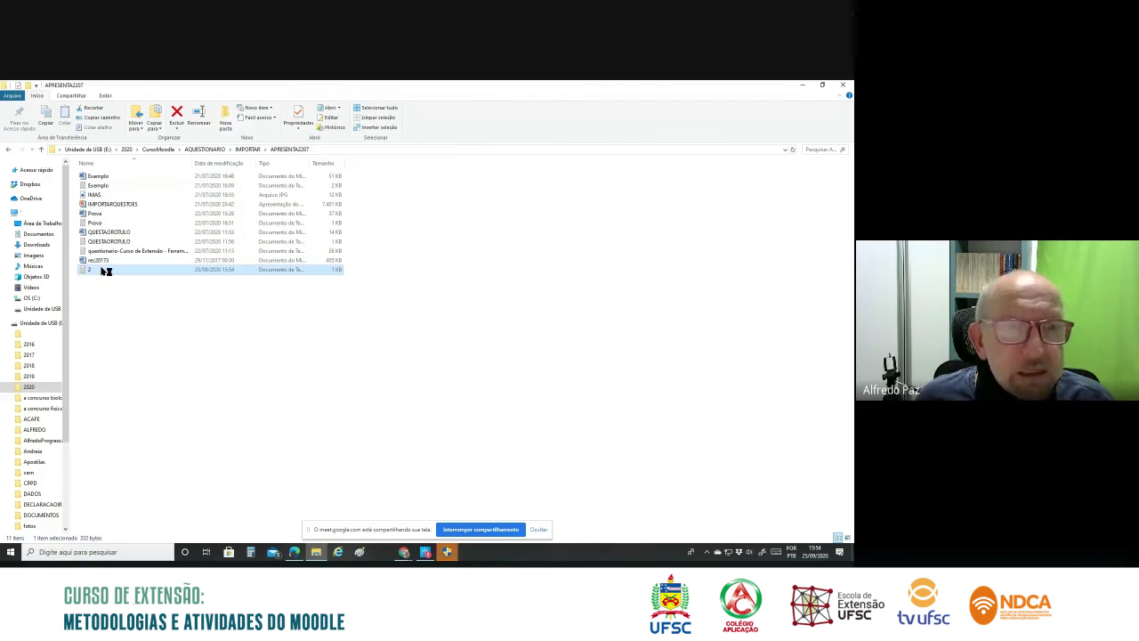
pyautogui.doubleClick(102, 269)
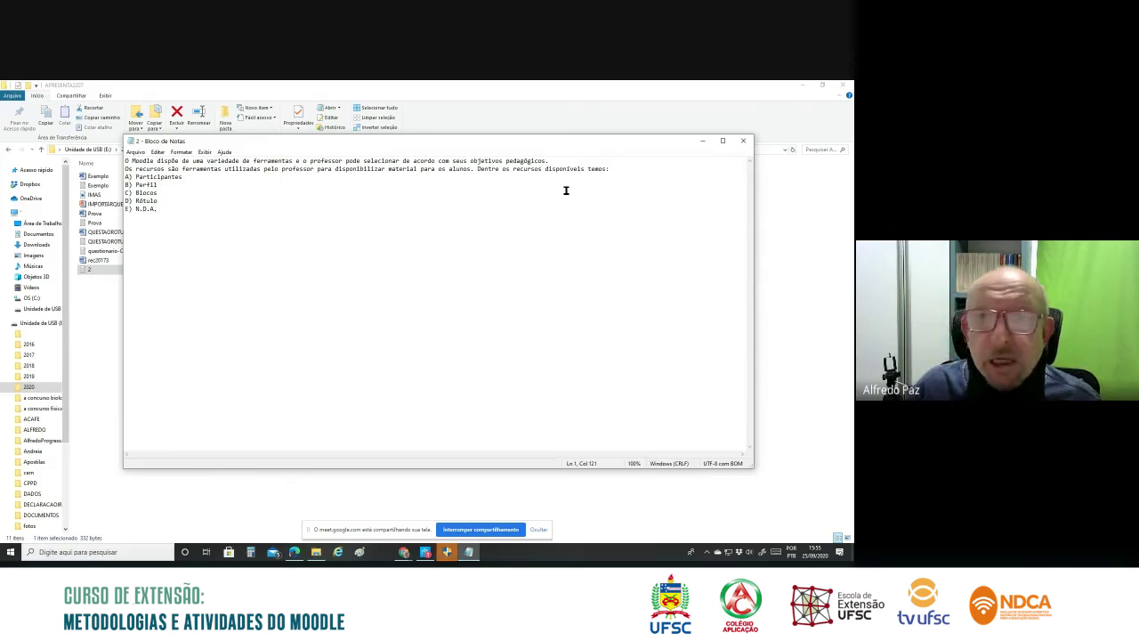
pyautogui.press('Delete')
pyautogui.press('BackSpace')
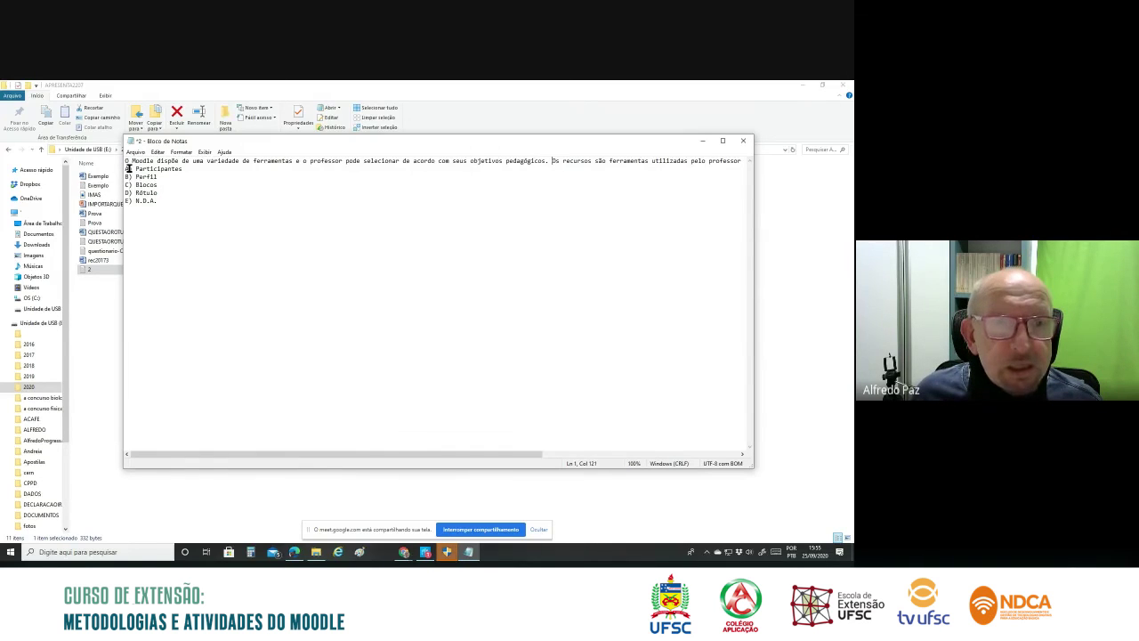
pyautogui.press('Delete')
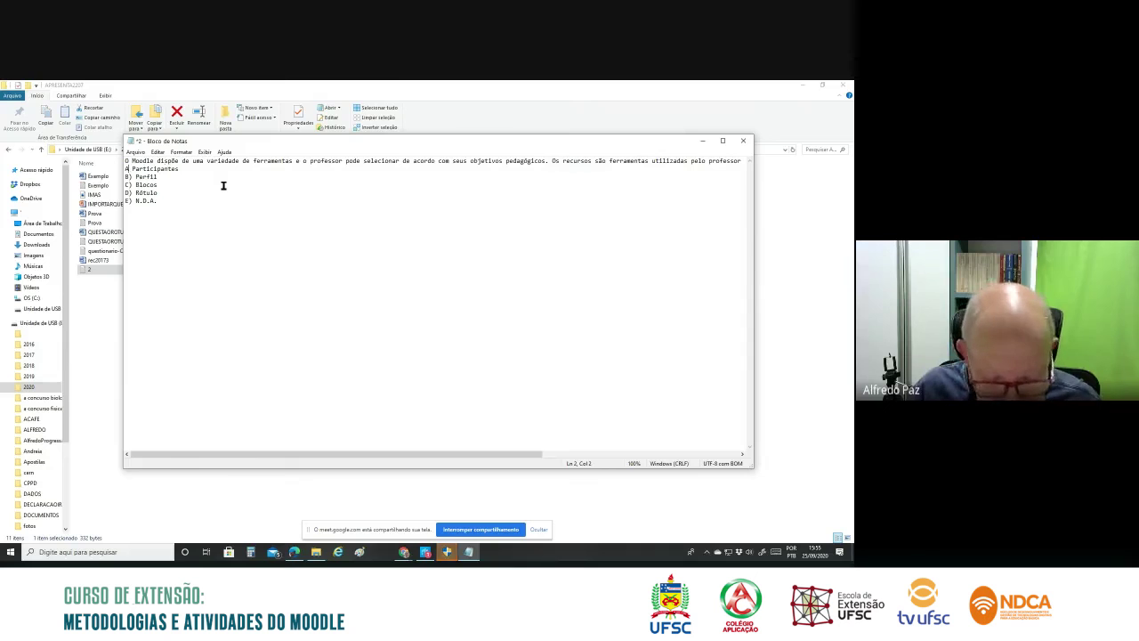
pyautogui.write('.')
pyautogui.press('BackSpace')
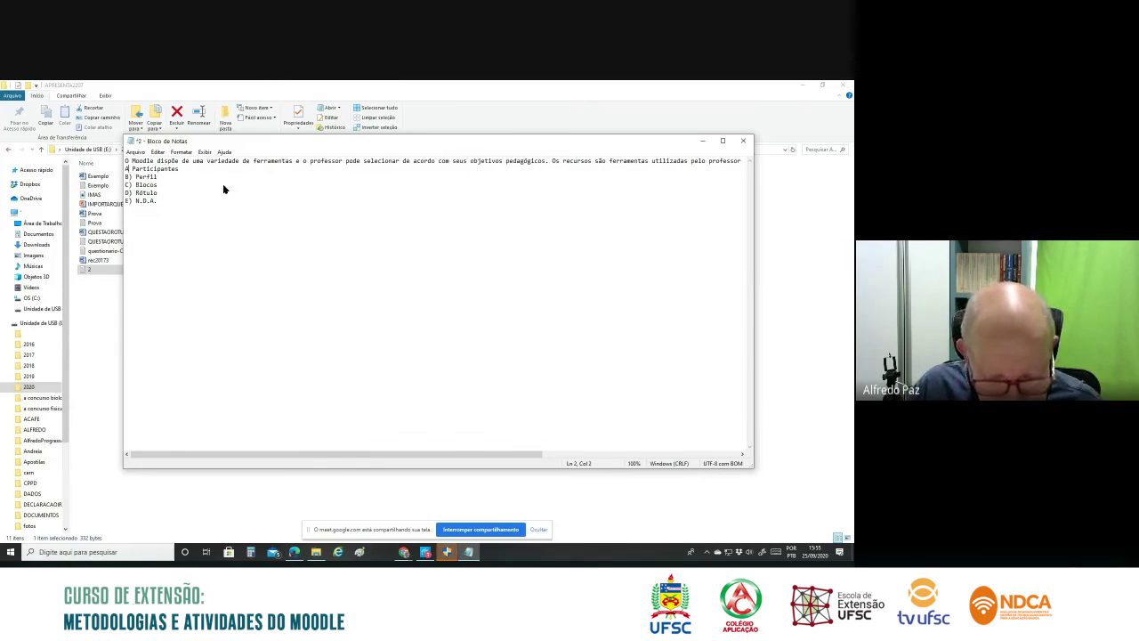
pyautogui.write(')')
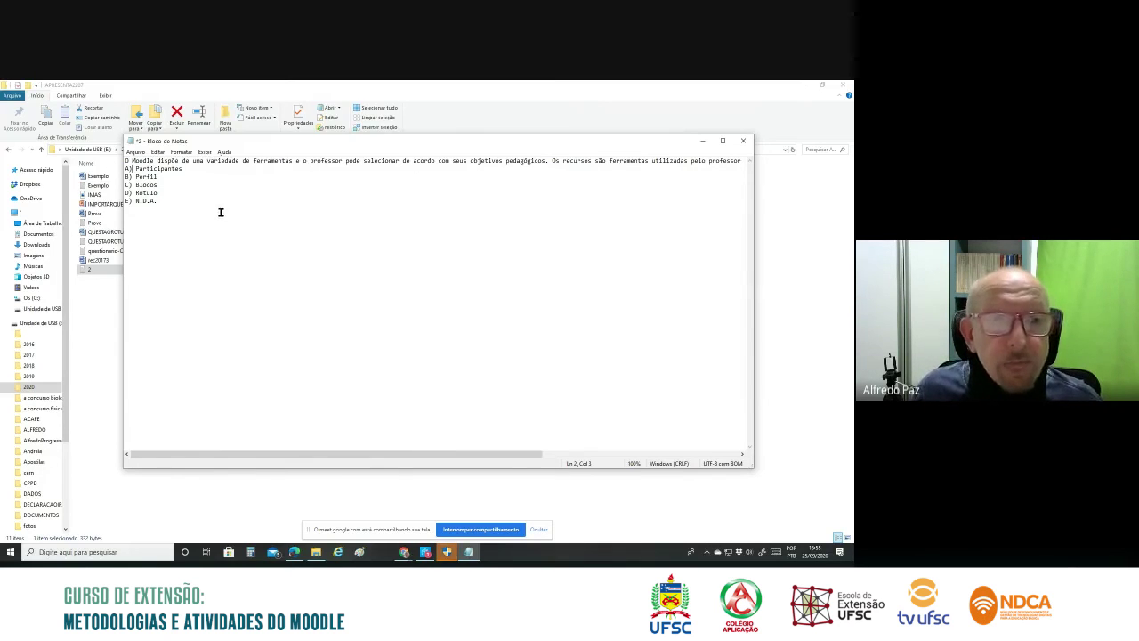
# Step: Add the line "ANSWER: D)" below option E in the text file 2, save the file and close it
pyautogui.click(207, 206)
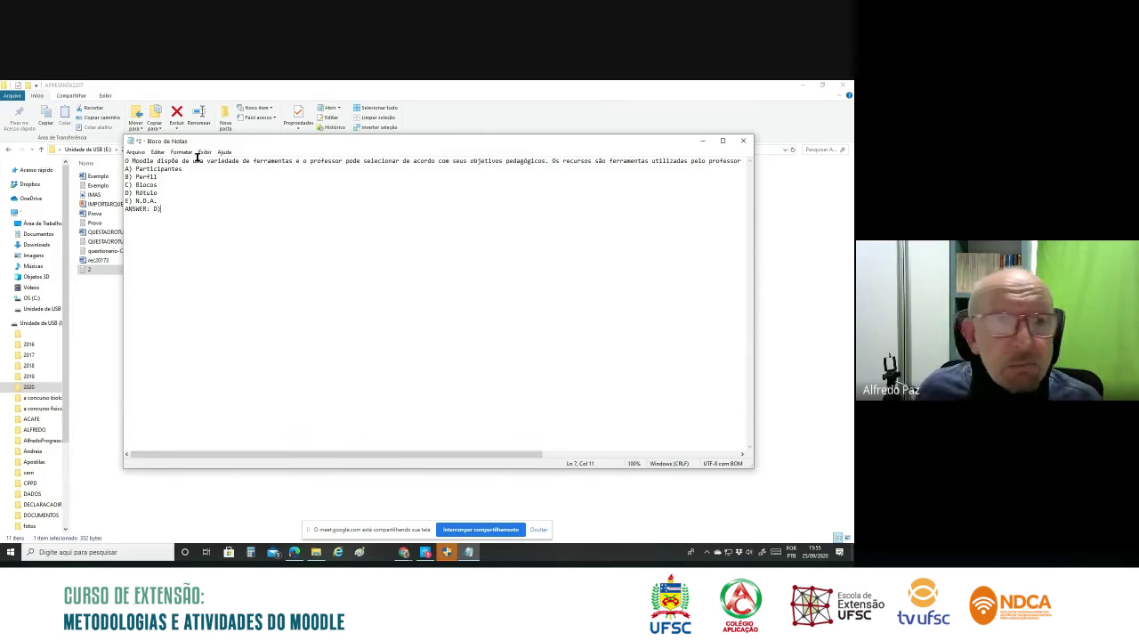
pyautogui.click(135, 152)
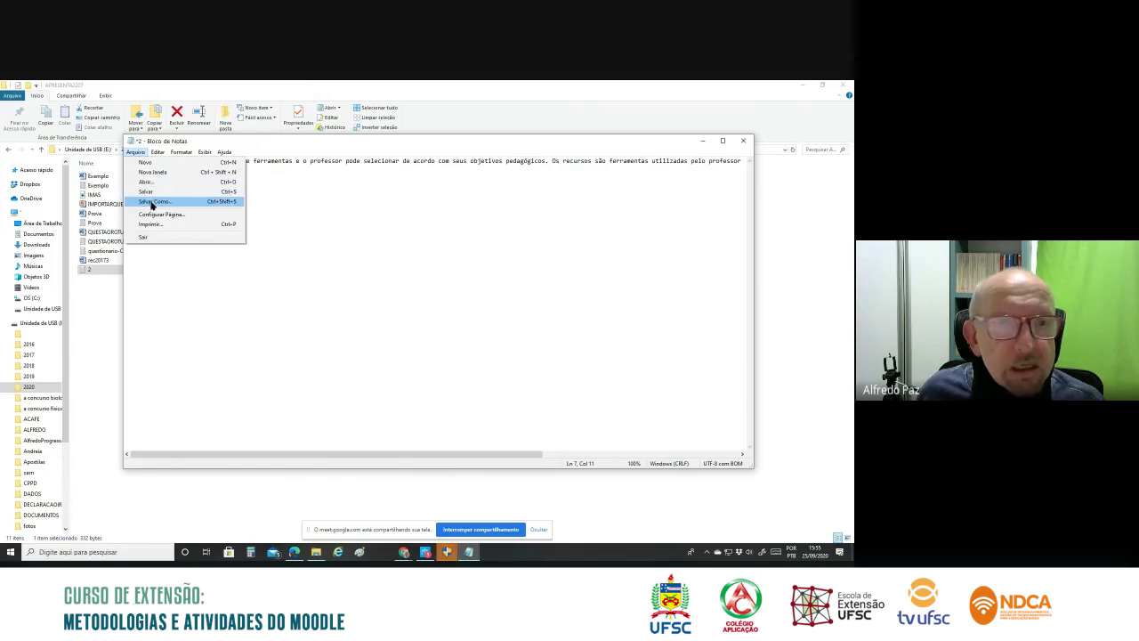
pyautogui.click(153, 193)
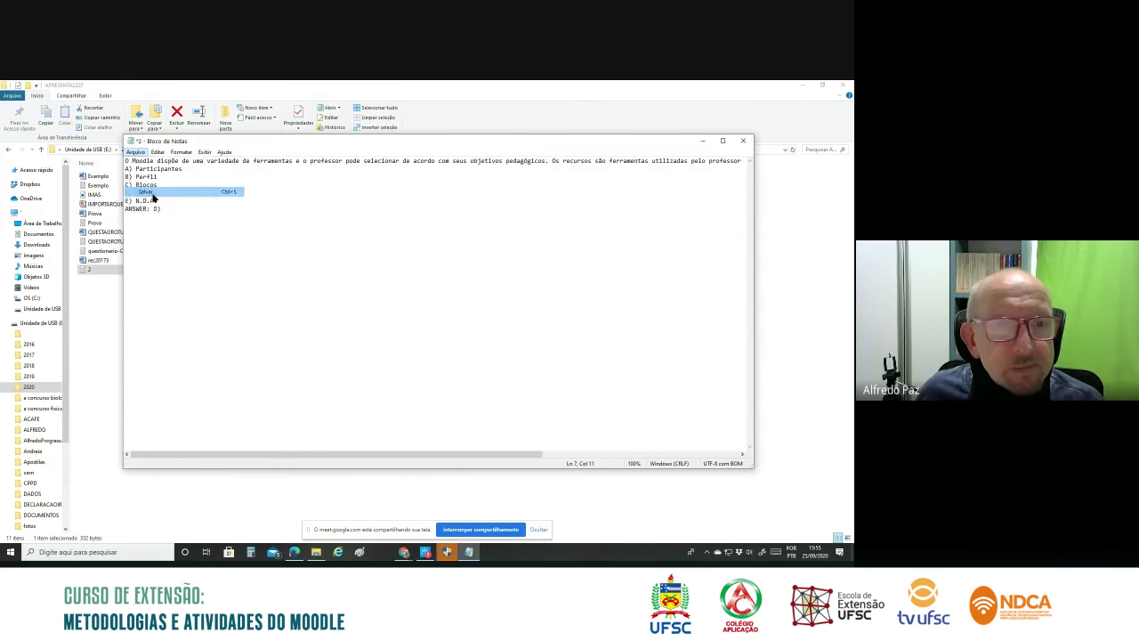
pyautogui.click(744, 142)
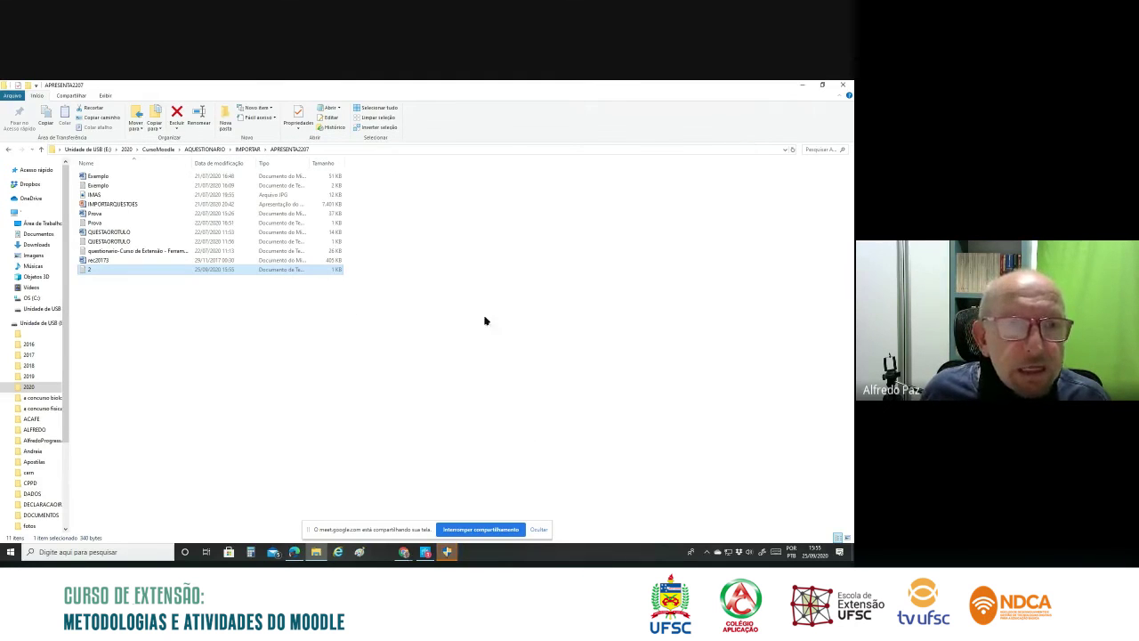
# Step: View the answer-line format in the text files Exemplo and QUESTAOROTULO, closing each one
pyautogui.click(110, 187)
pyautogui.doubleClick(111, 186)
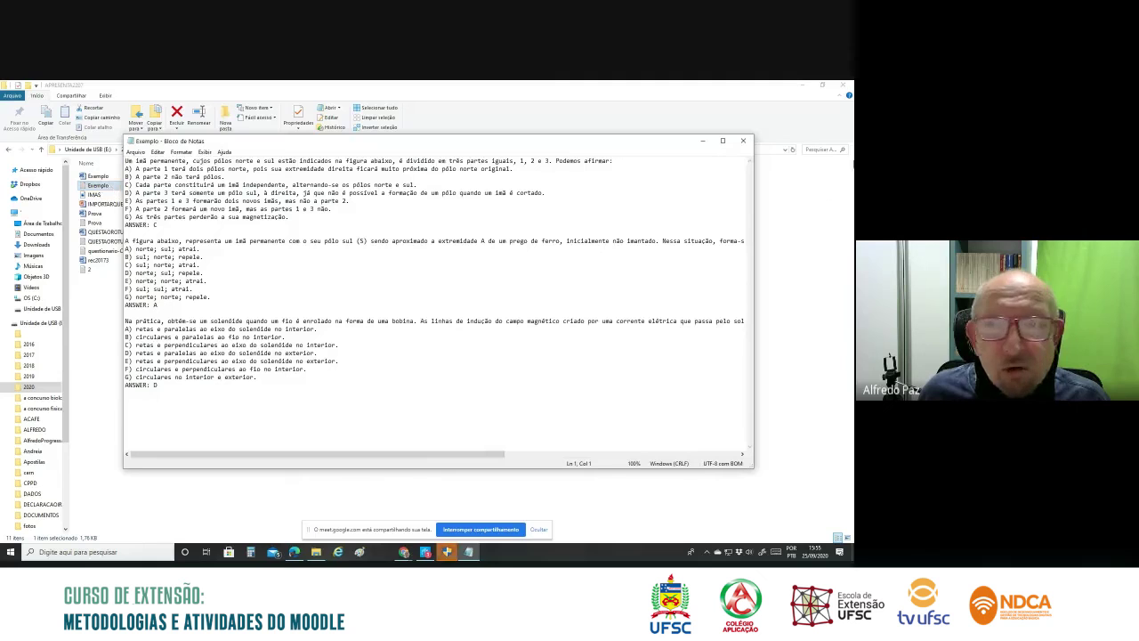
pyautogui.click(741, 146)
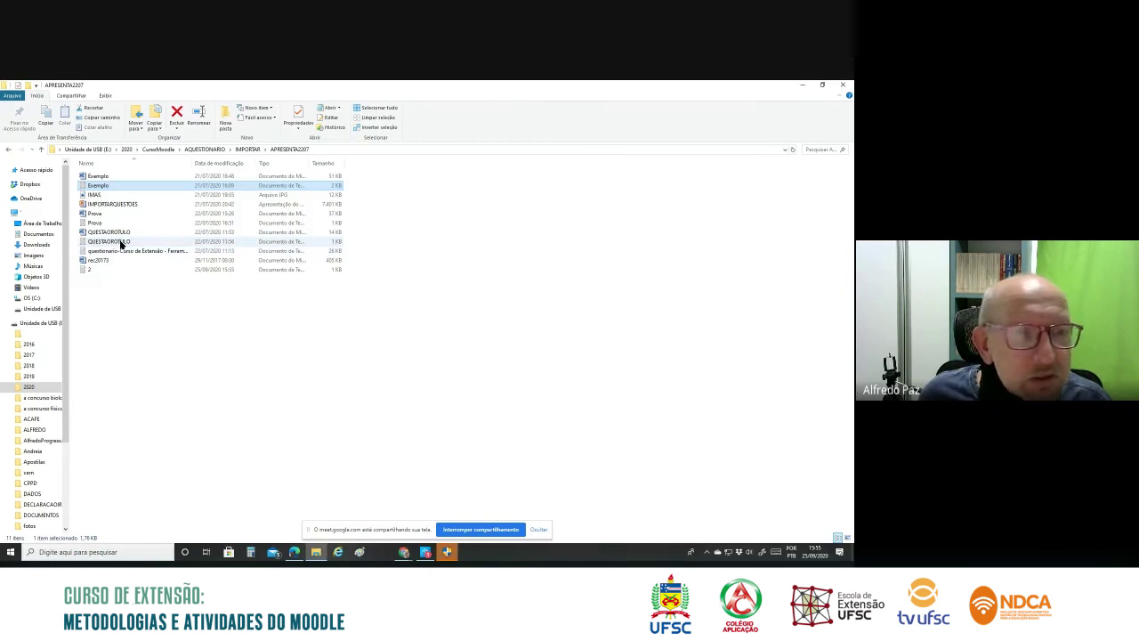
pyautogui.doubleClick(116, 241)
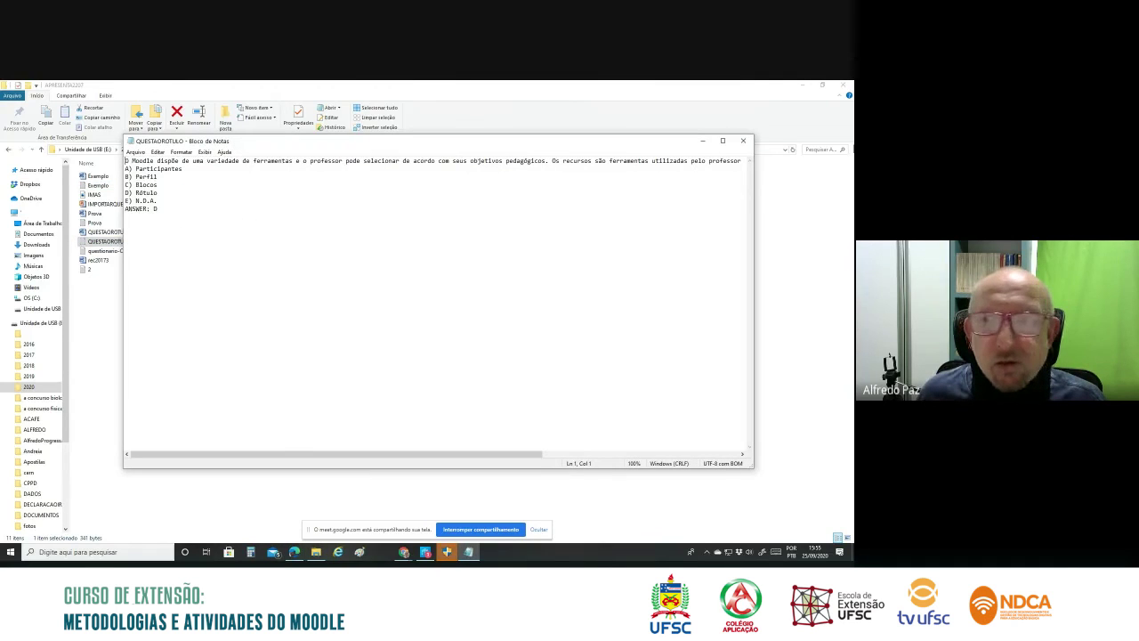
pyautogui.click(741, 143)
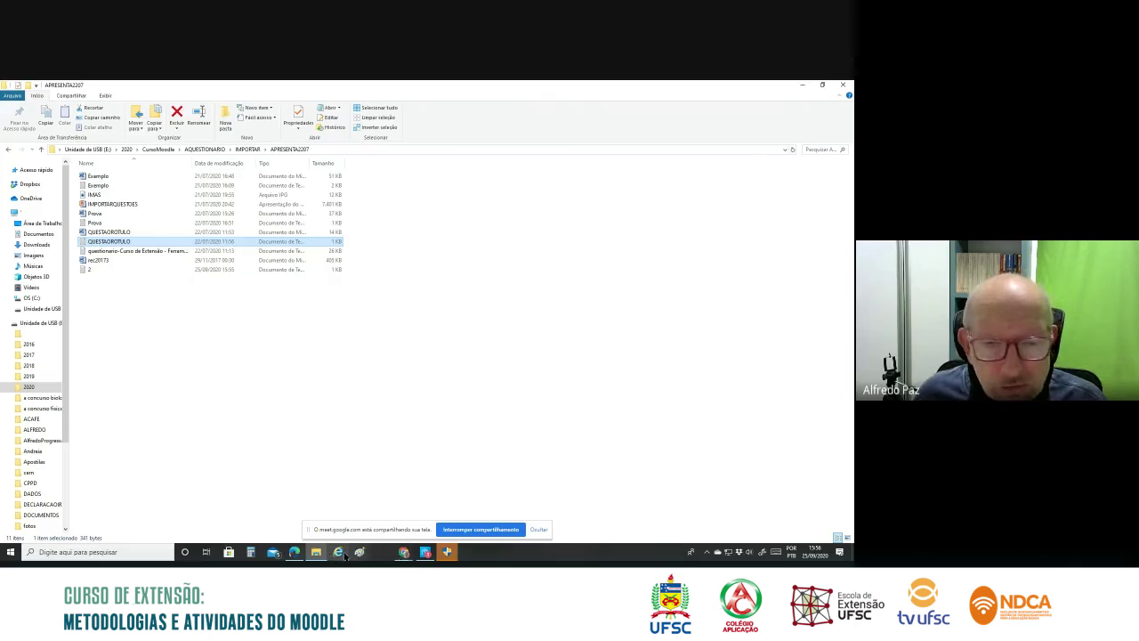
# Step: Switch to the Moodle question import page in Edge and start choosing a file from the computer for upload
pyautogui.click(297, 552)
pyautogui.scroll(-4, 339, 306)
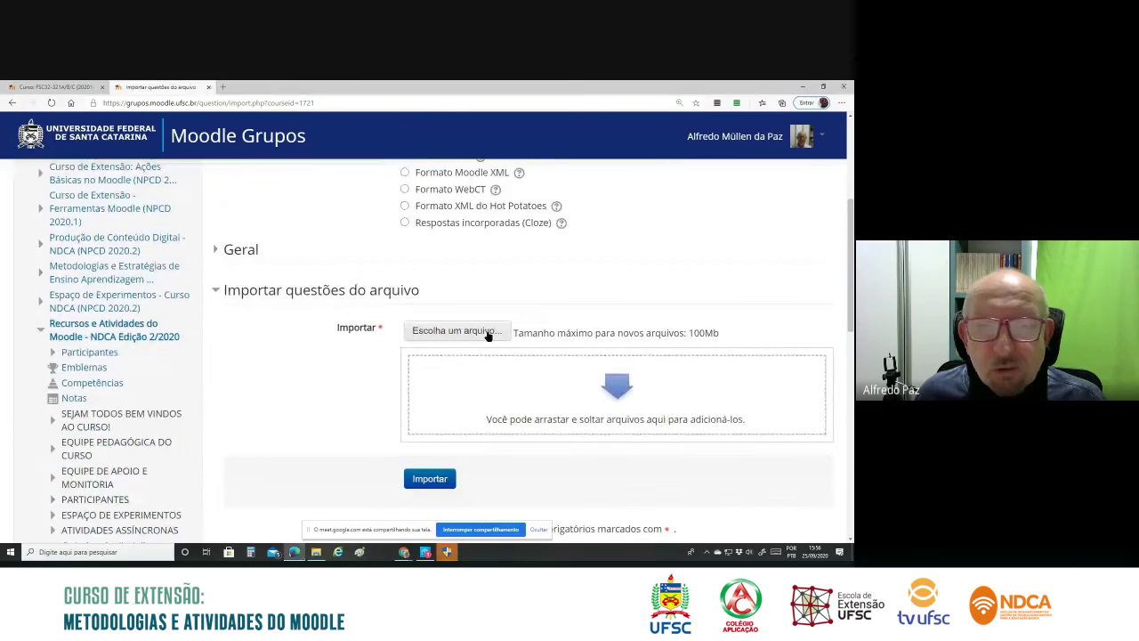
pyautogui.click(488, 334)
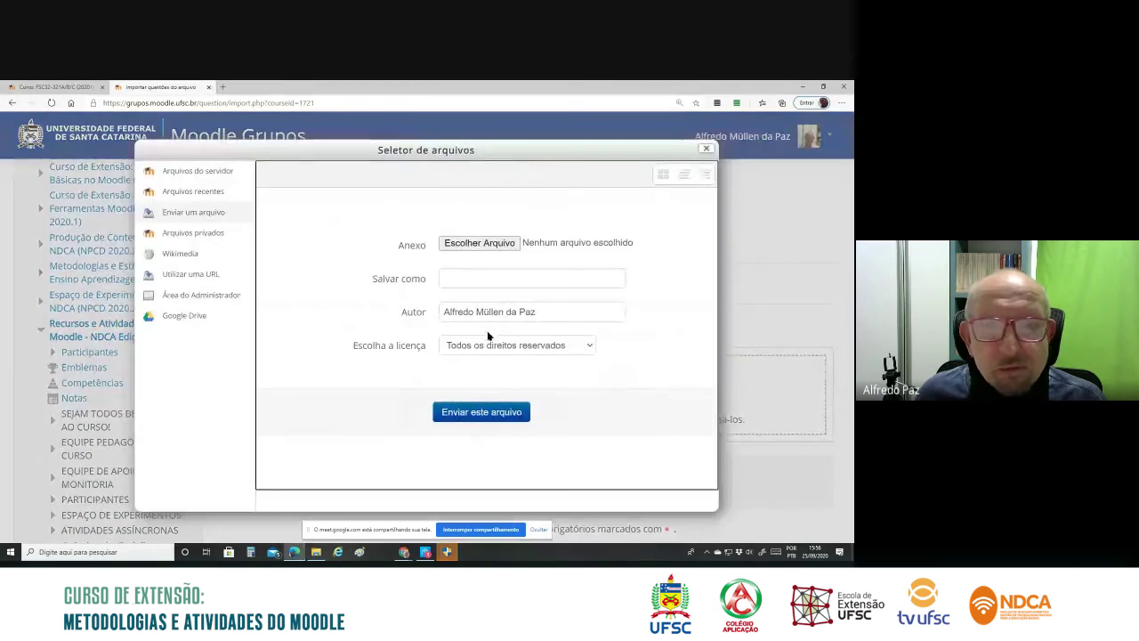
pyautogui.click(492, 244)
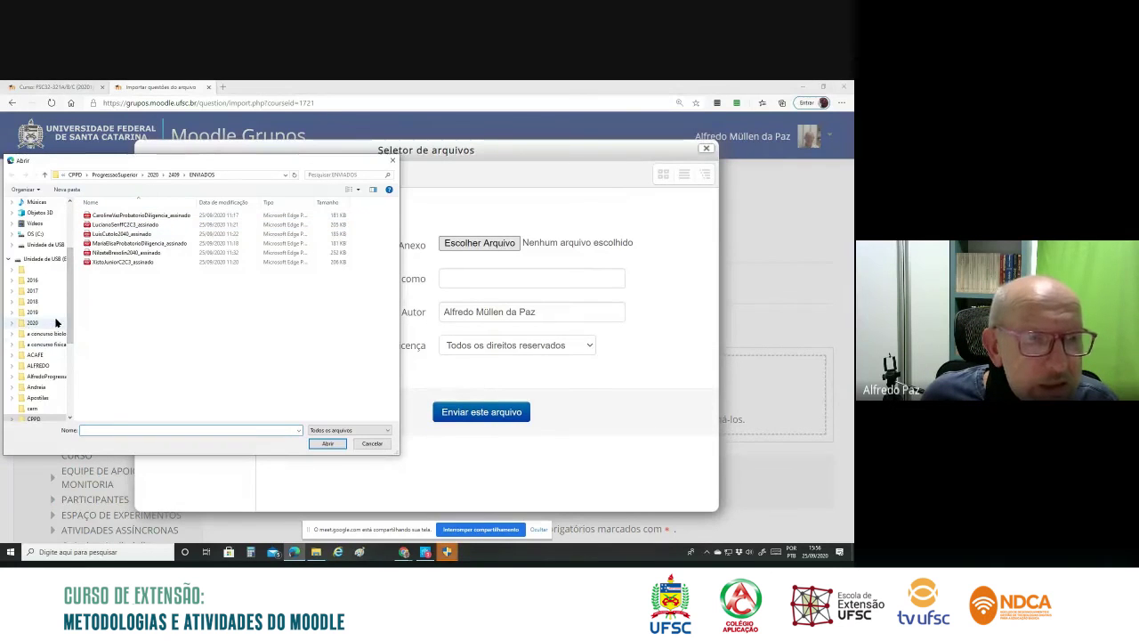
# Step: Browse to the folder APRESENTA2207 inside 2020, CursoMoodle, AQUESTIONARIO, IMPORTAR on the USB drive
pyautogui.scroll(-2, 51, 289)
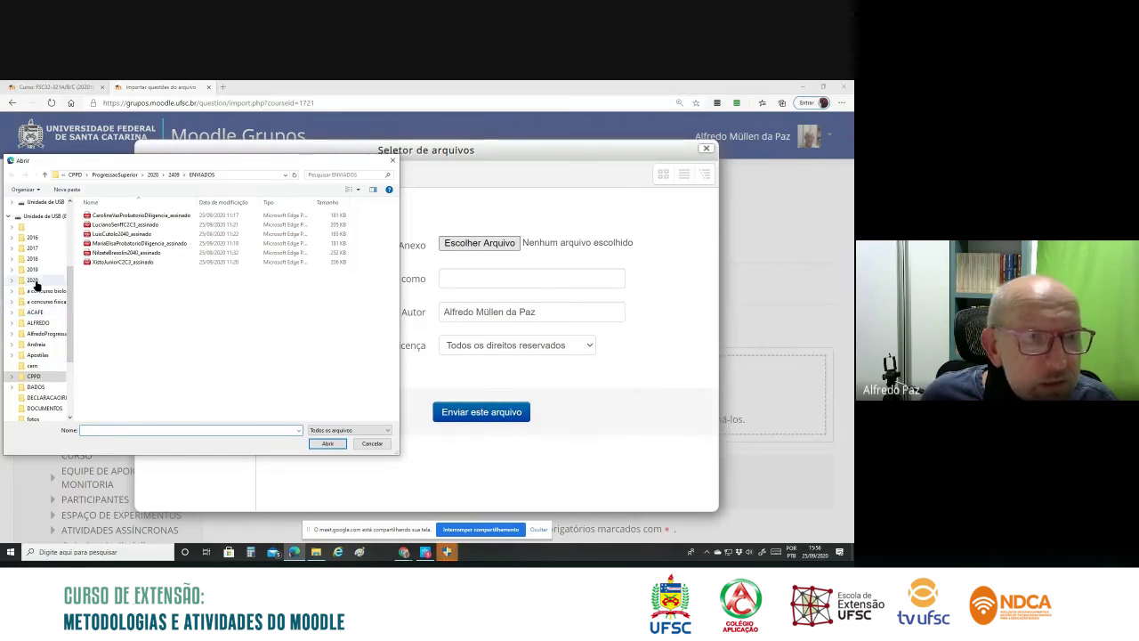
pyautogui.click(34, 280)
pyautogui.doubleClick(108, 217)
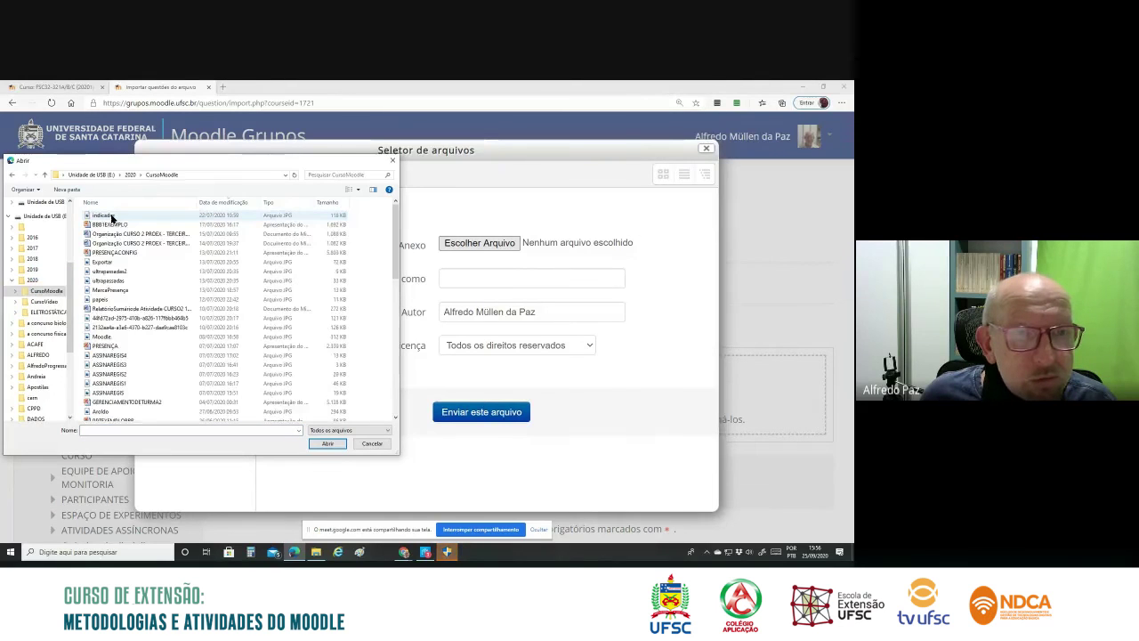
pyautogui.scroll(-10, 145, 298)
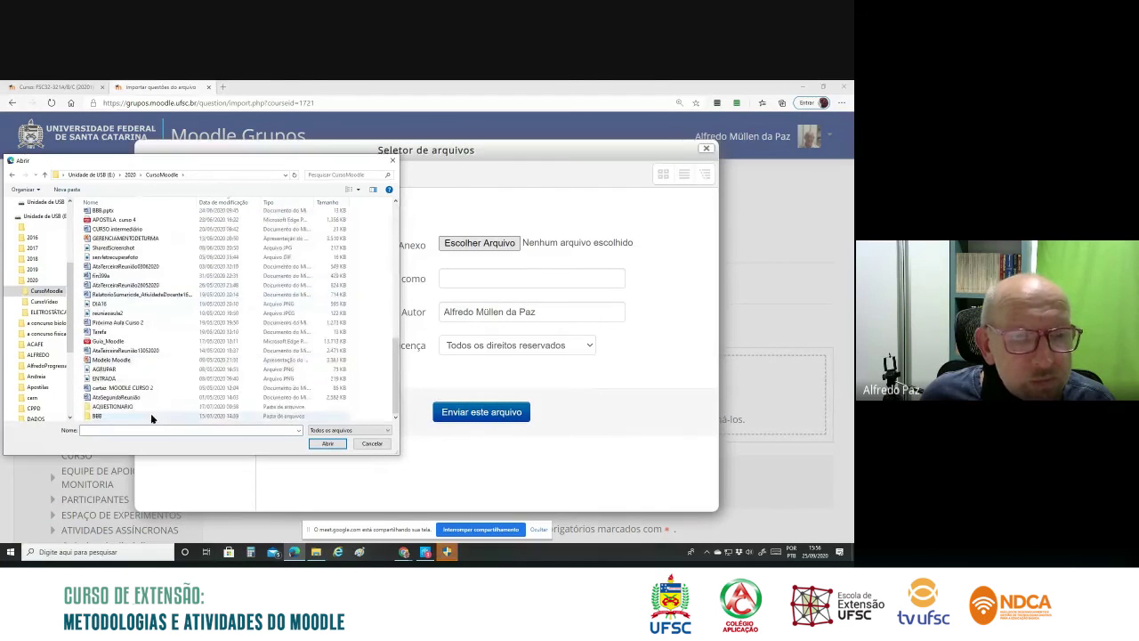
pyautogui.doubleClick(145, 406)
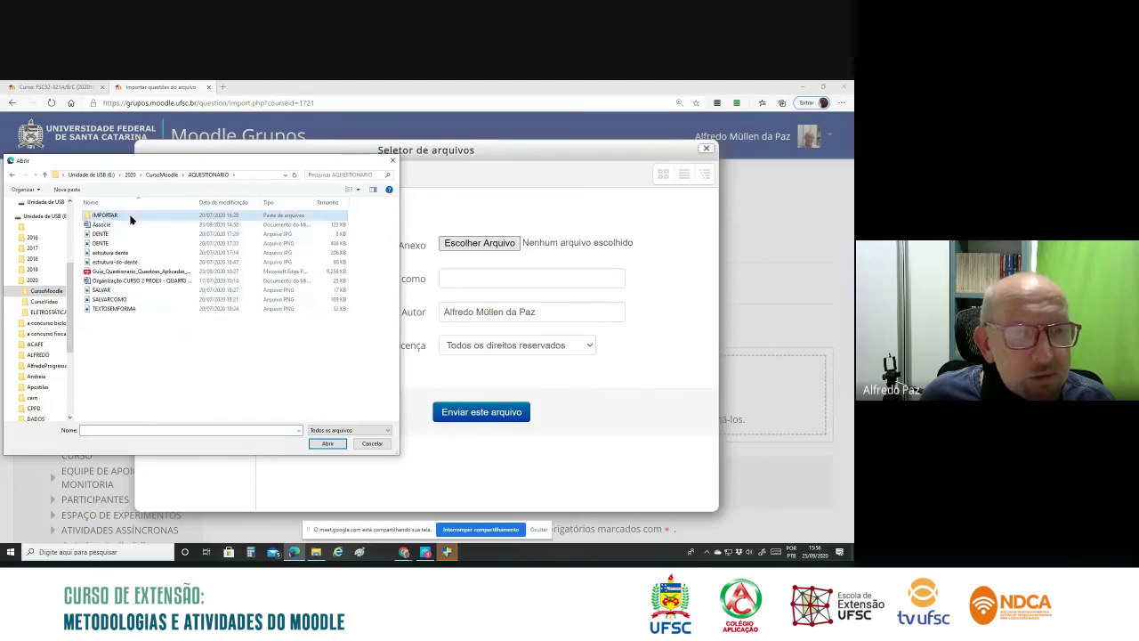
pyautogui.doubleClick(130, 219)
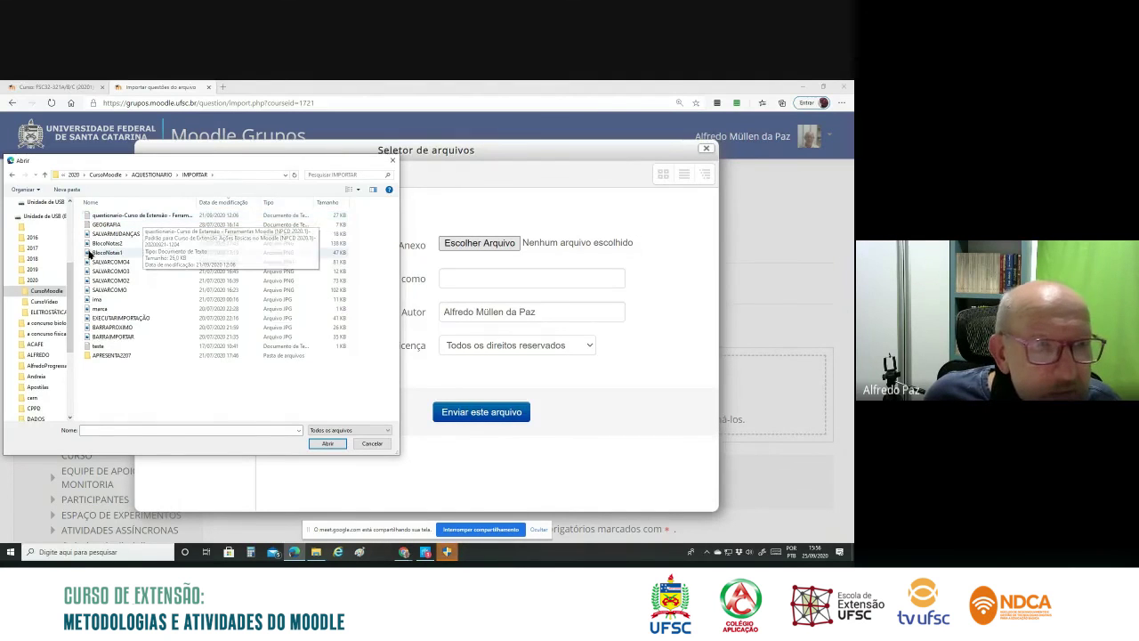
pyautogui.click(11, 176)
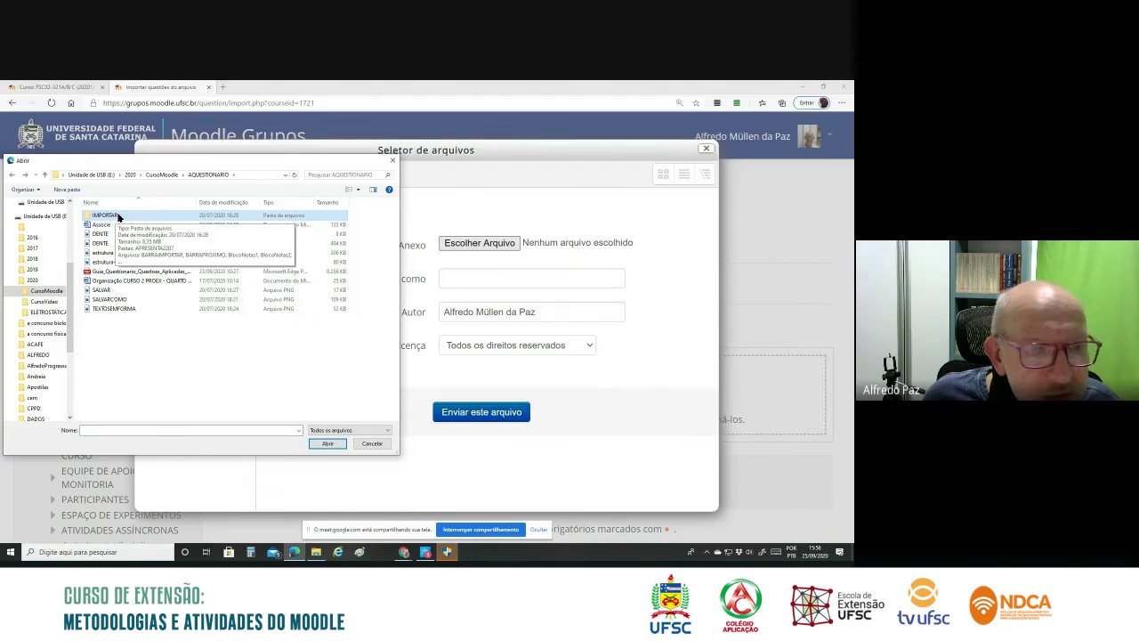
pyautogui.doubleClick(106, 216)
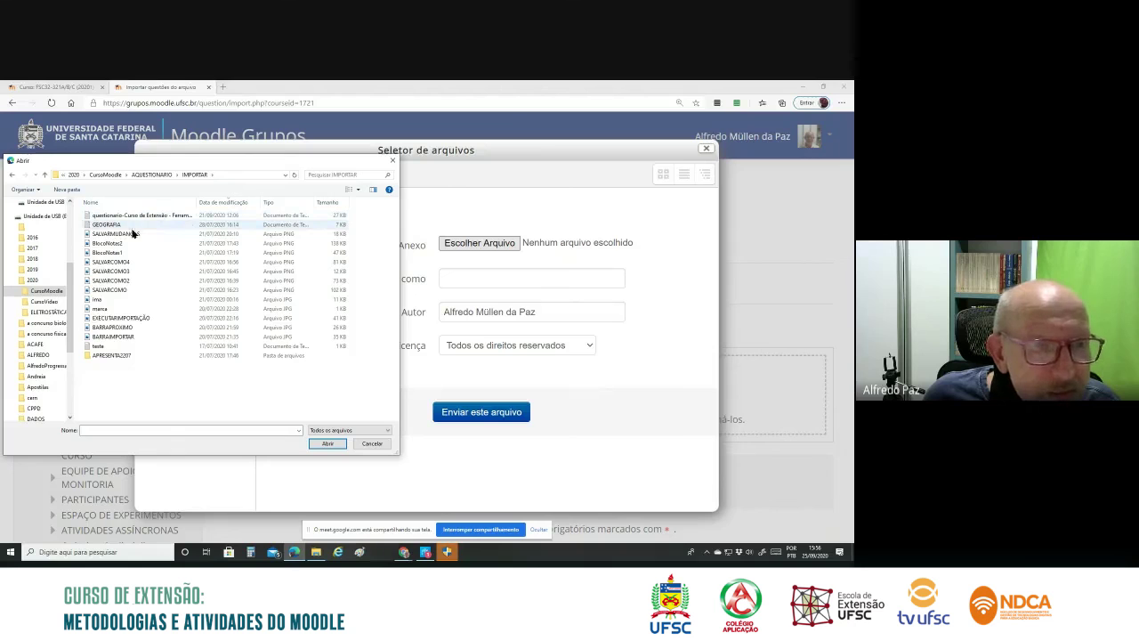
pyautogui.click(111, 347)
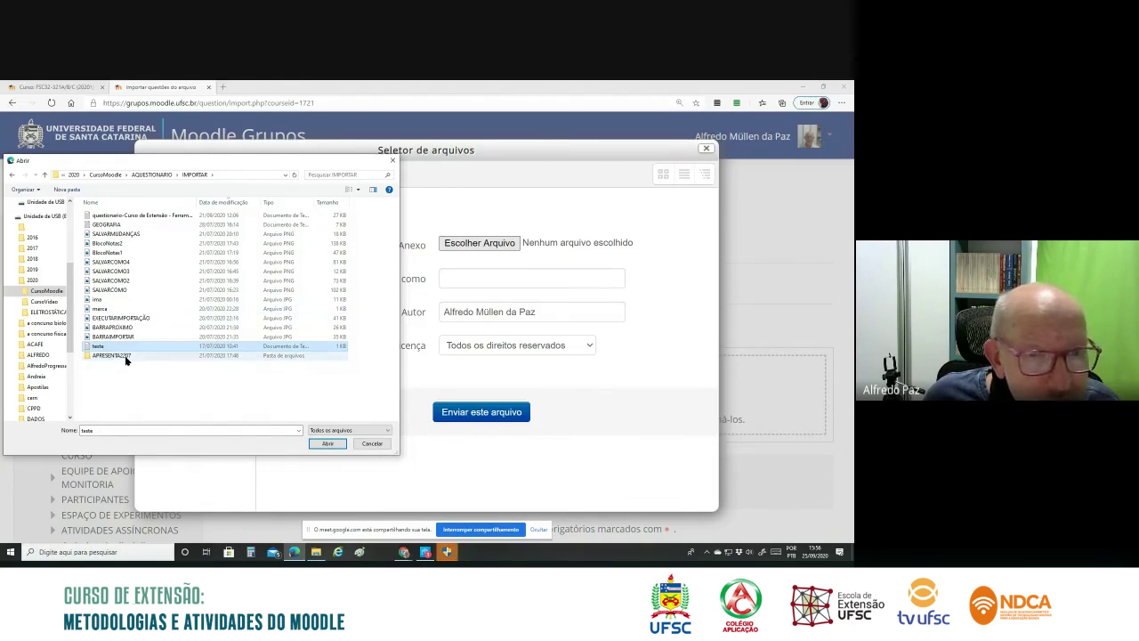
pyautogui.doubleClick(124, 356)
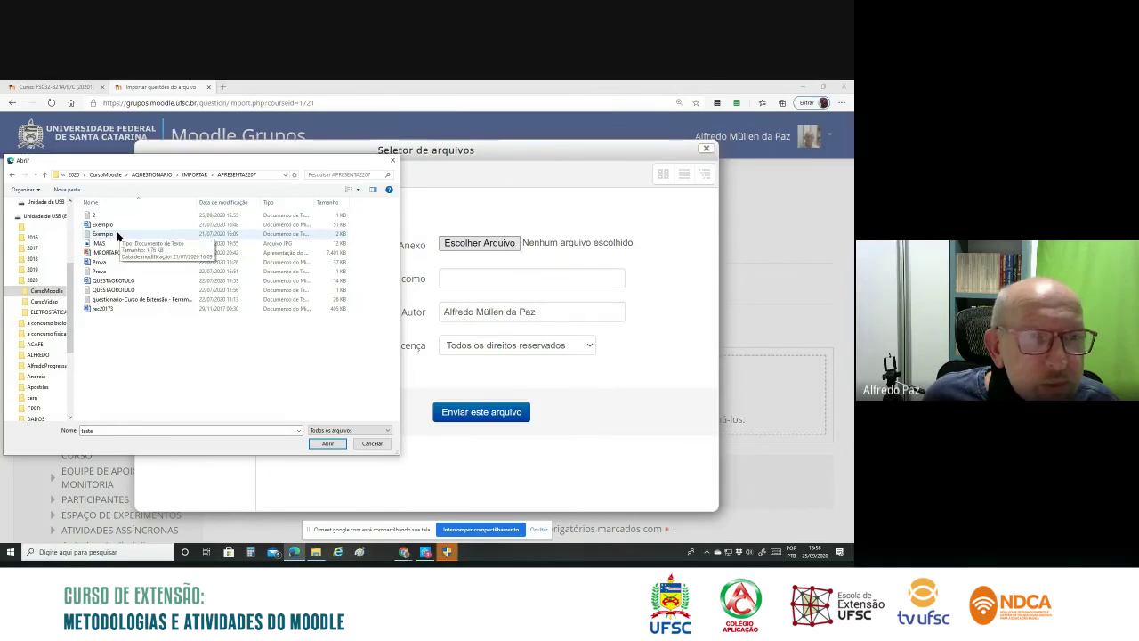
# Step: Choose the text file QUESTAOROTULO and upload it as the file for the question import
pyautogui.click(133, 290)
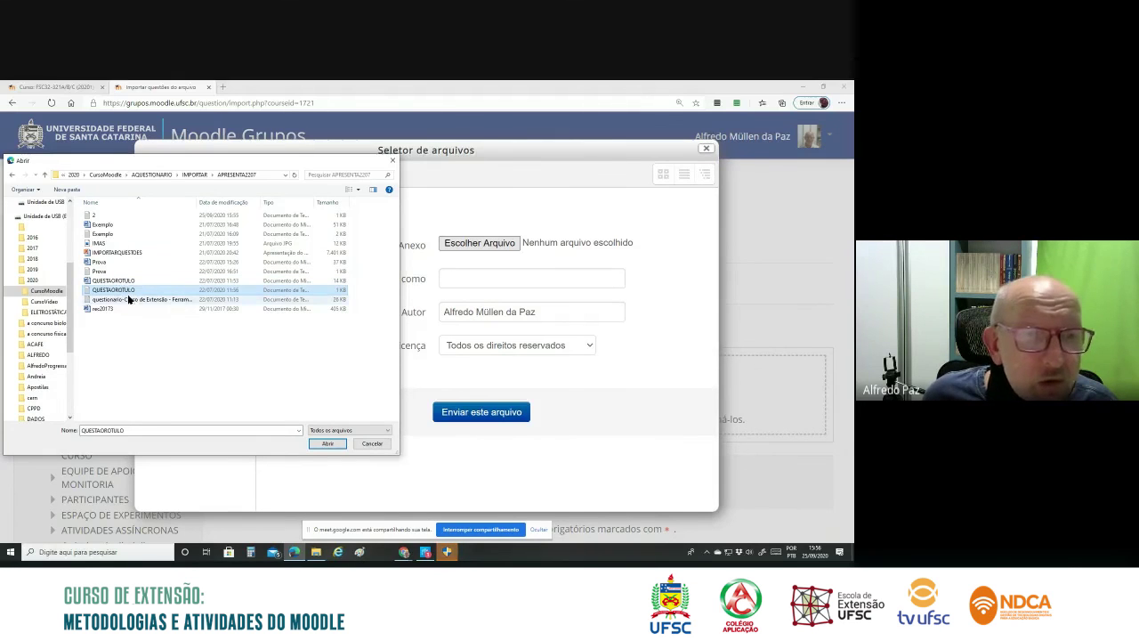
pyautogui.click(327, 443)
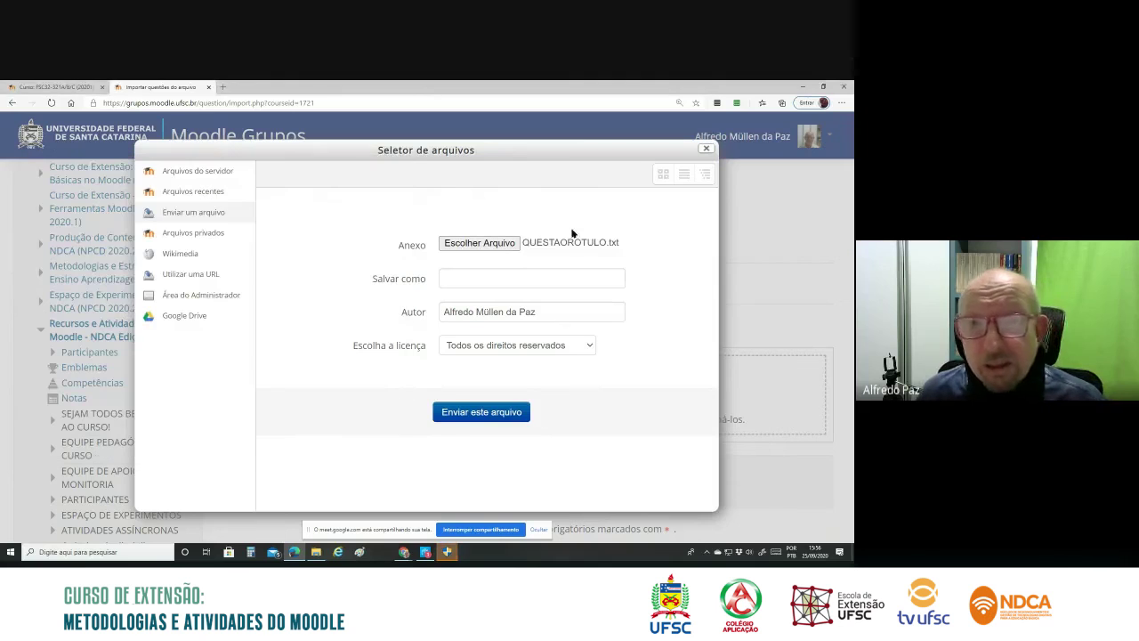
pyautogui.click(480, 417)
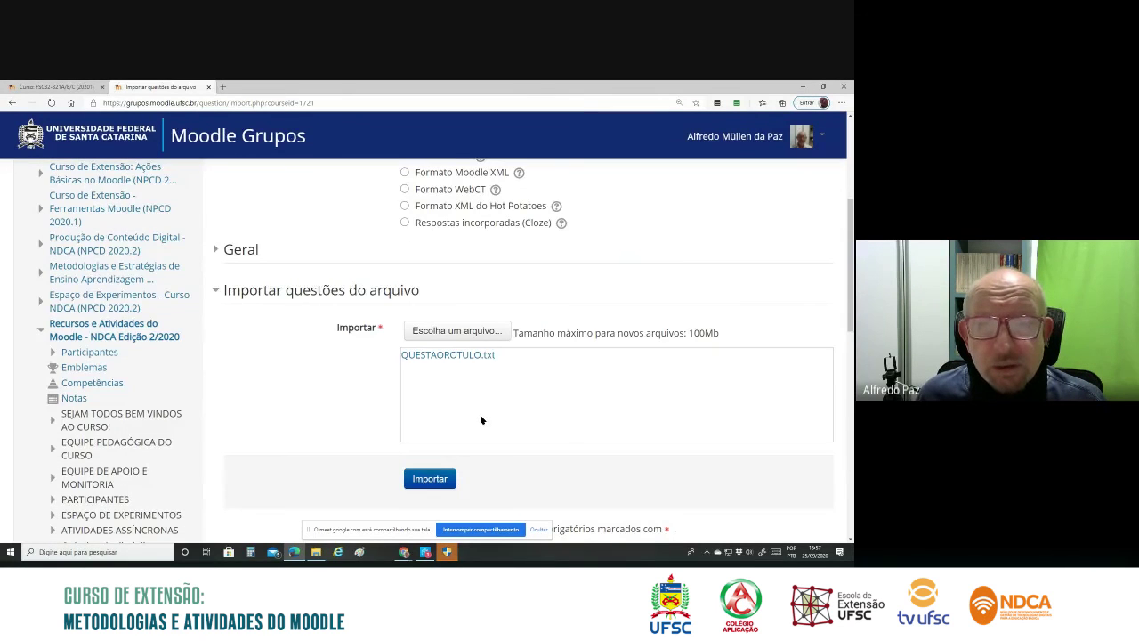
# Step: Import the question from QUESTAOROTULO.txt and continue to the question bank
pyautogui.scroll(-1, 480, 412)
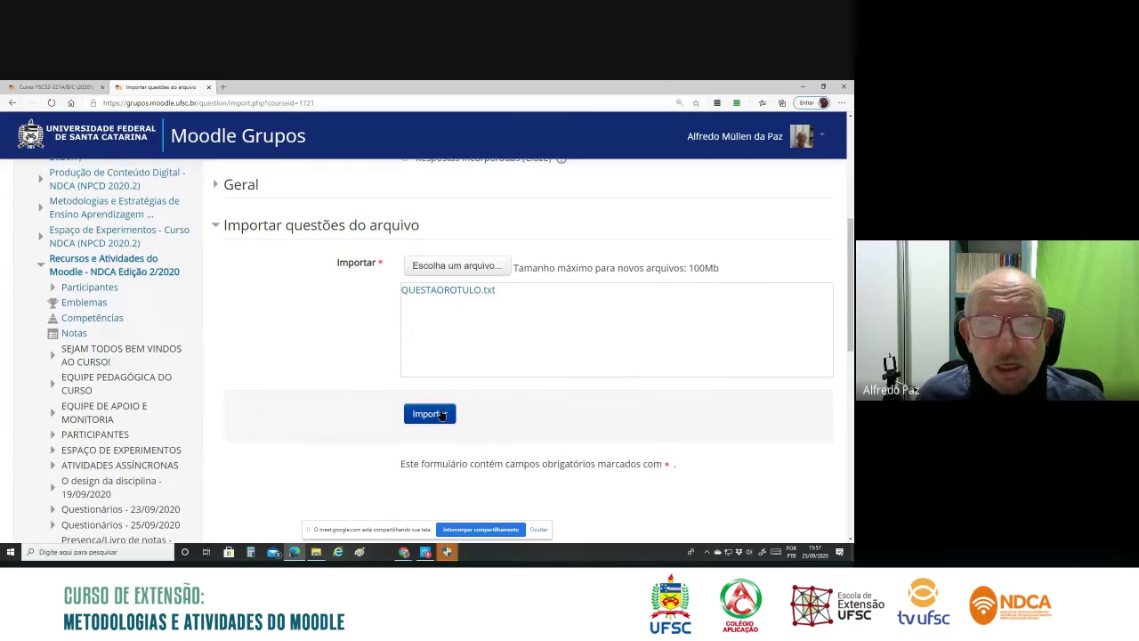
pyautogui.click(442, 415)
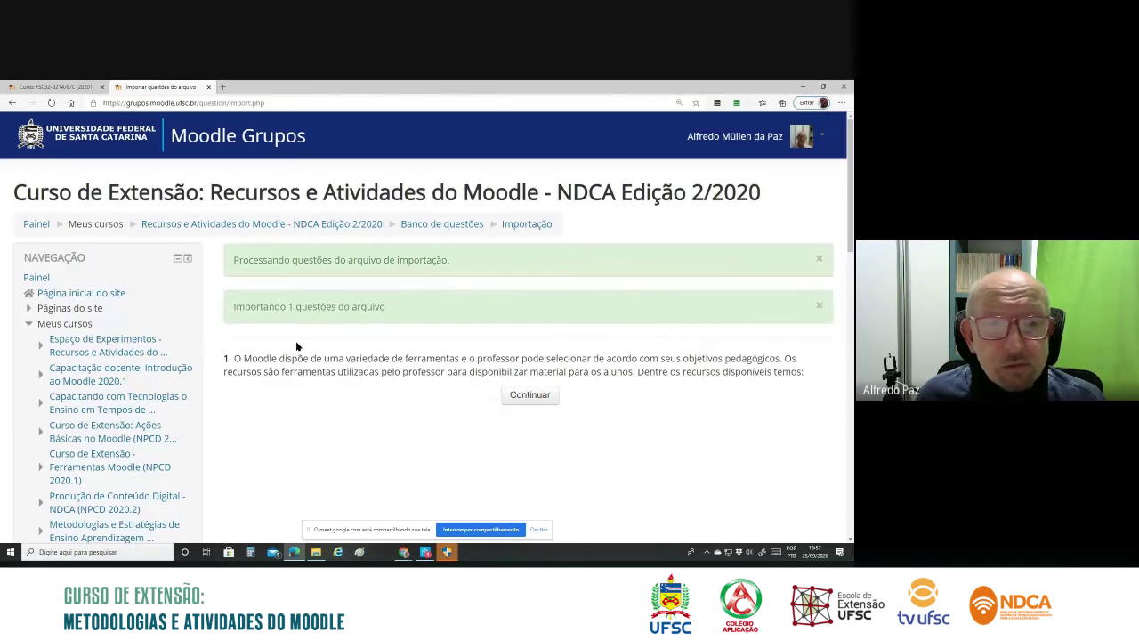
pyautogui.click(530, 394)
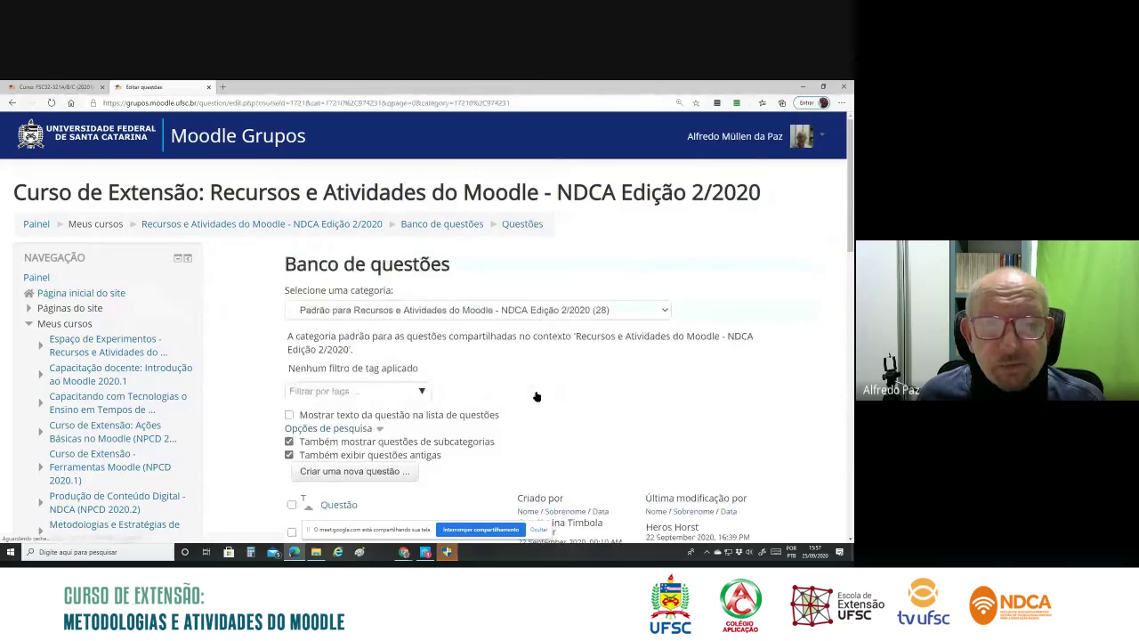
# Step: Look through the question bank list for the imported question beginning "O Moodle dispõe de uma var"
pyautogui.scroll(-3, 537, 396)
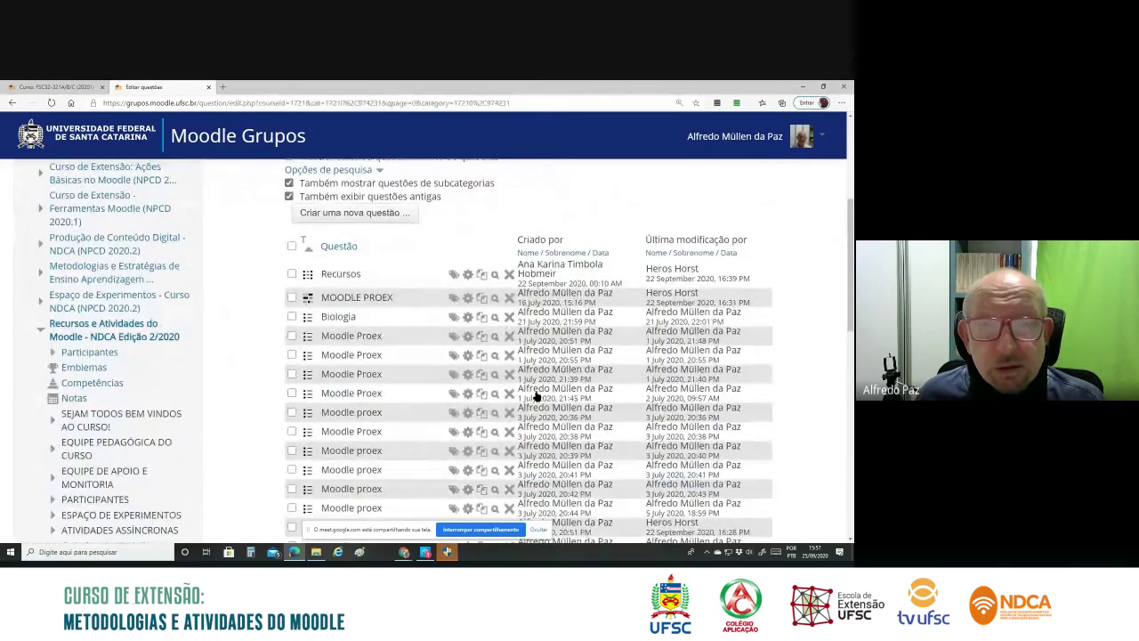
pyautogui.scroll(1, 537, 396)
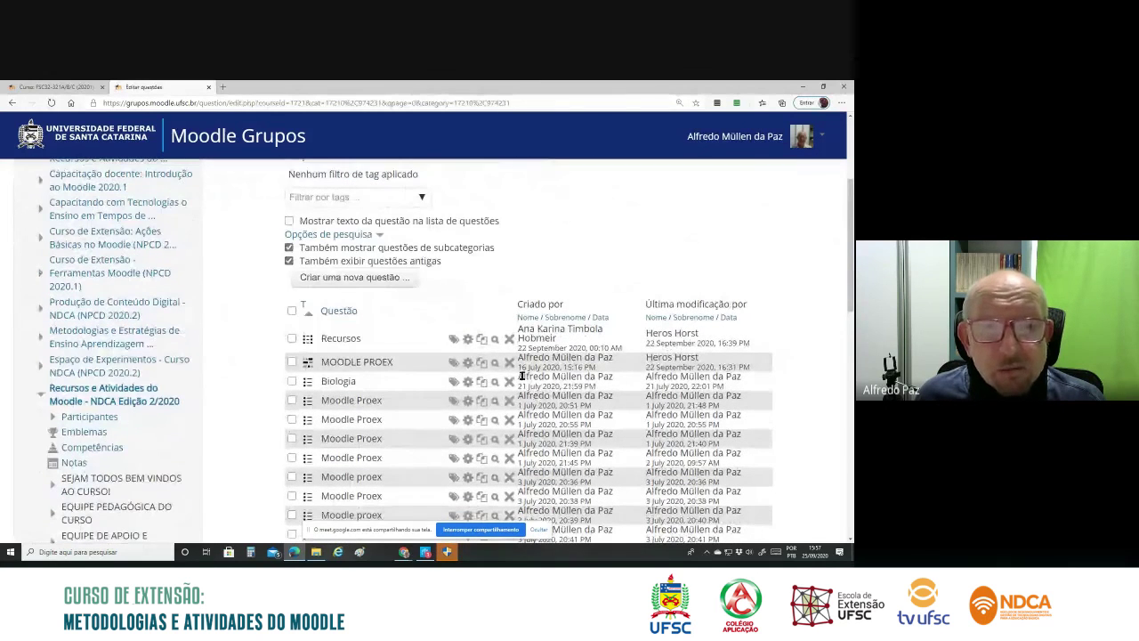
pyautogui.scroll(-5, 540, 391)
pyautogui.scroll(-5, 544, 369)
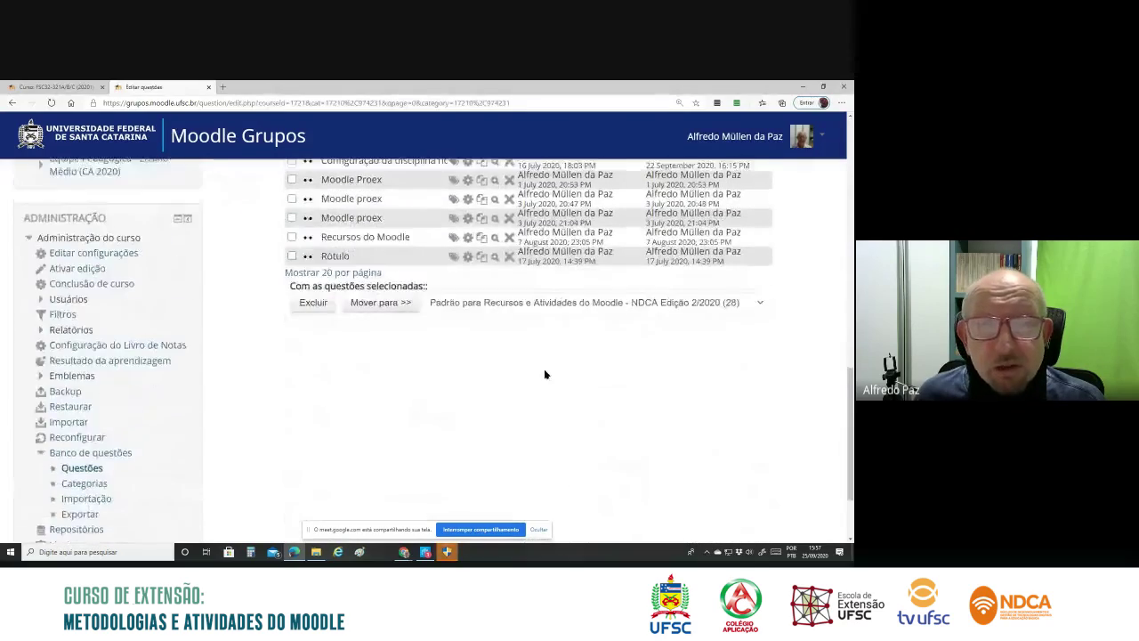
pyautogui.scroll(3, 544, 369)
pyautogui.scroll(-4, 507, 391)
pyautogui.scroll(3, 451, 390)
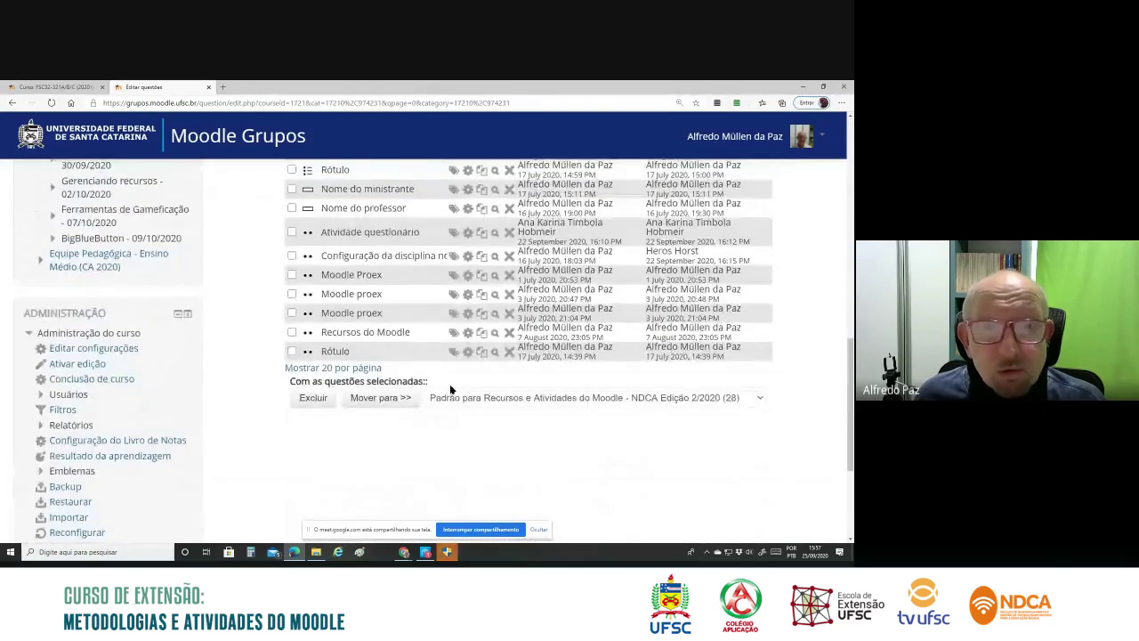
pyautogui.scroll(6, 450, 390)
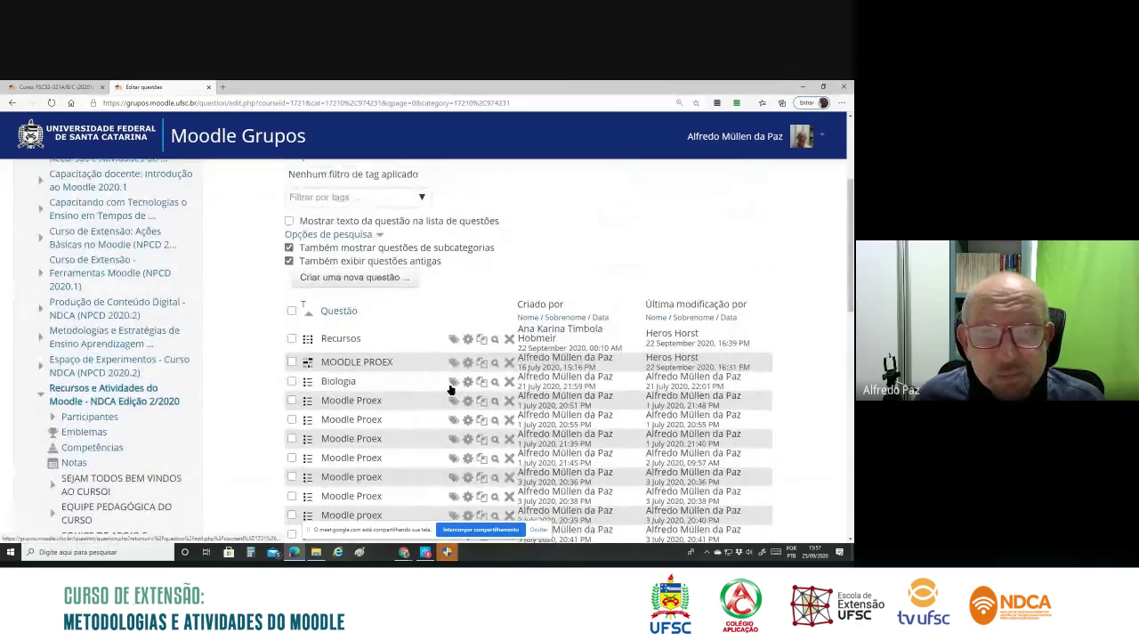
pyautogui.scroll(-1, 450, 390)
pyautogui.scroll(-4, 450, 390)
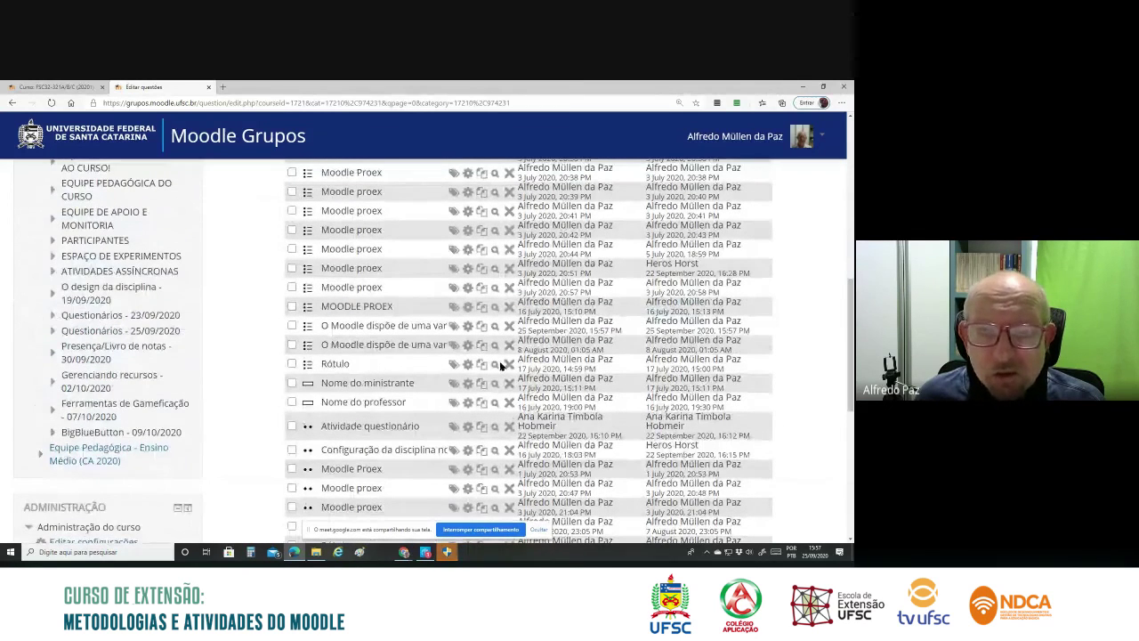
# Step: Preview the multiple-choice question Rótulo, examine its statement and options, and close the preview to return to the question list
pyautogui.click(497, 365)
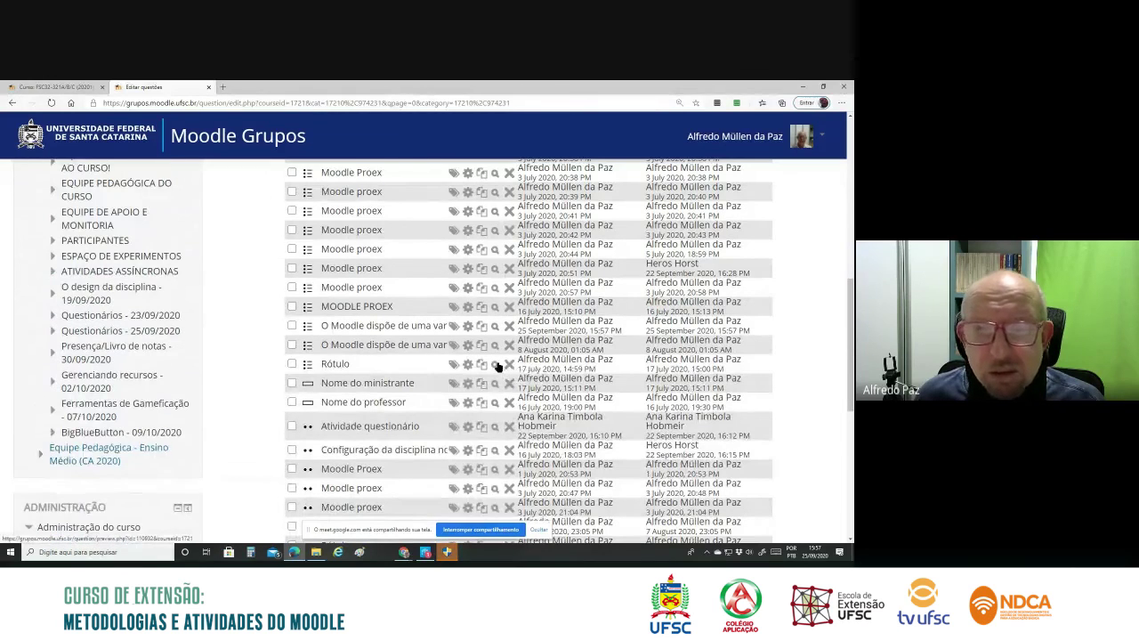
pyautogui.scroll(-3, 229, 255)
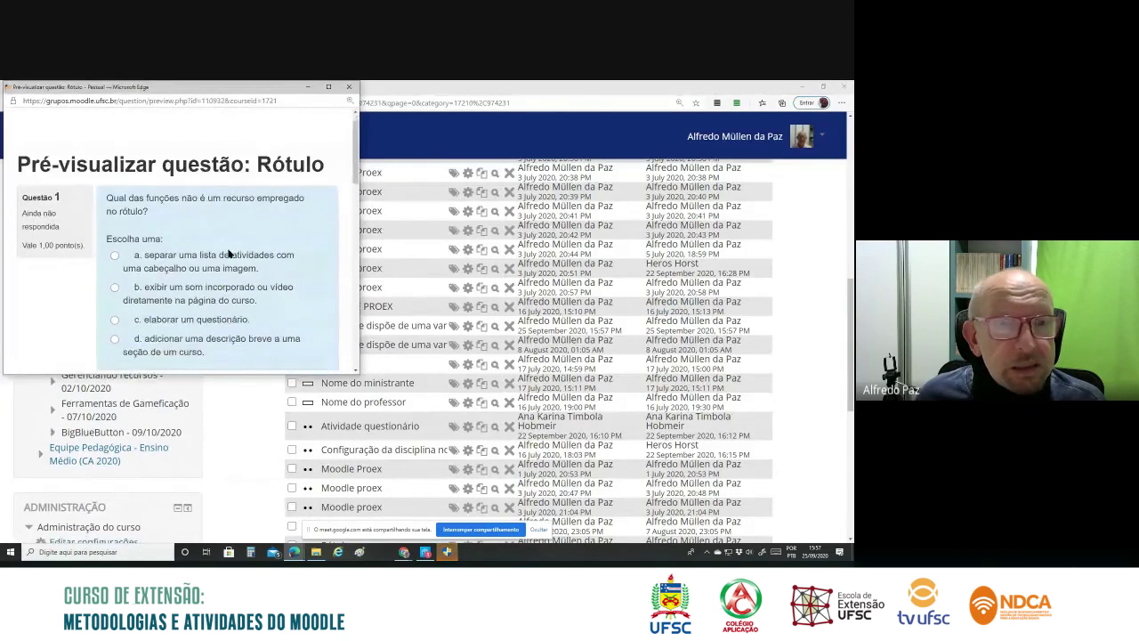
pyautogui.scroll(2, 229, 255)
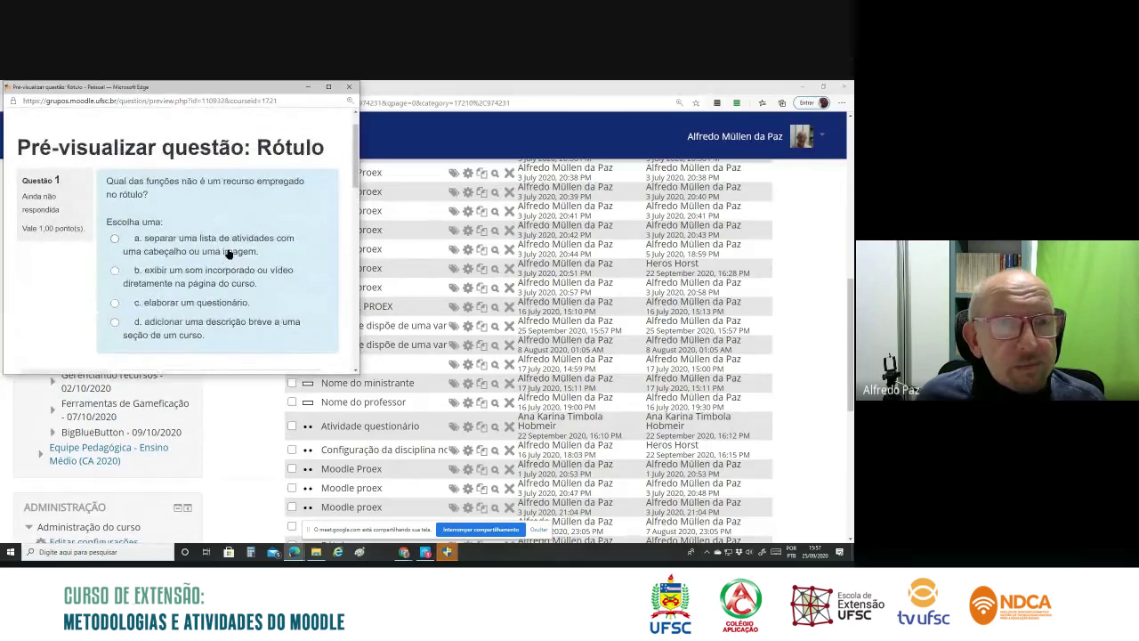
pyautogui.scroll(-1, 229, 253)
pyautogui.scroll(-1, 228, 253)
pyautogui.scroll(2, 228, 254)
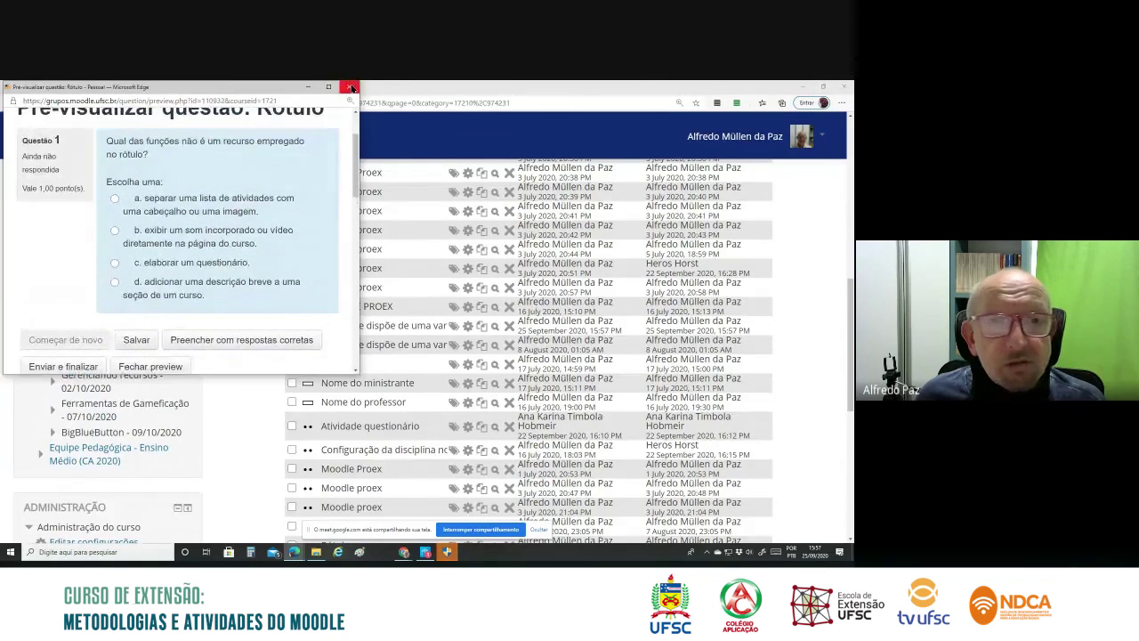
pyautogui.click(352, 88)
pyautogui.scroll(10, 376, 287)
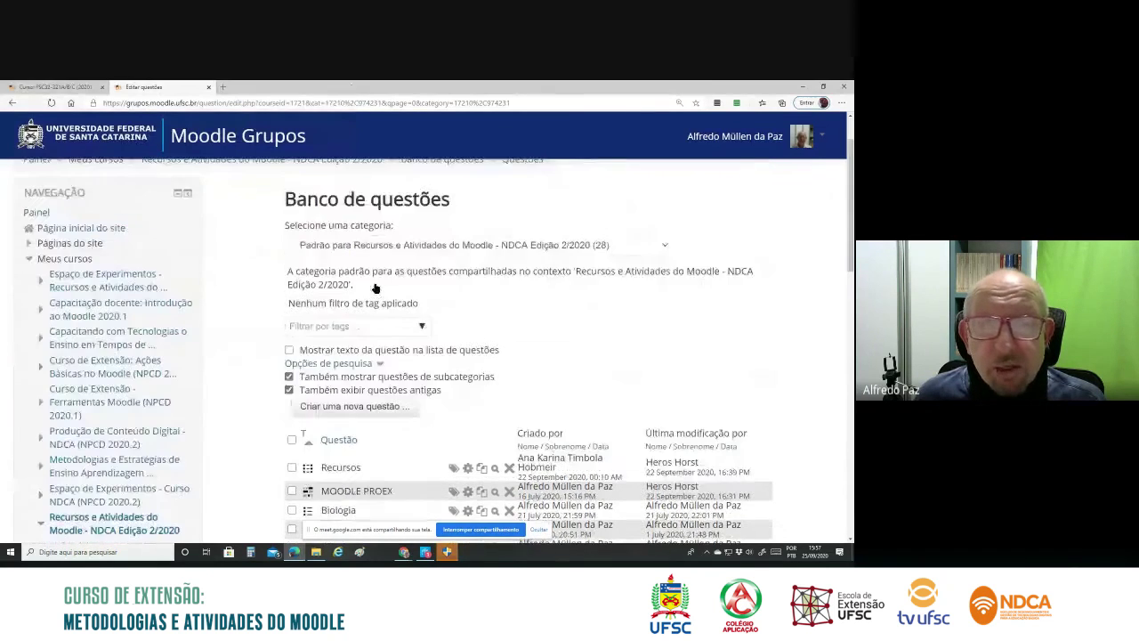
pyautogui.scroll(-4, 375, 288)
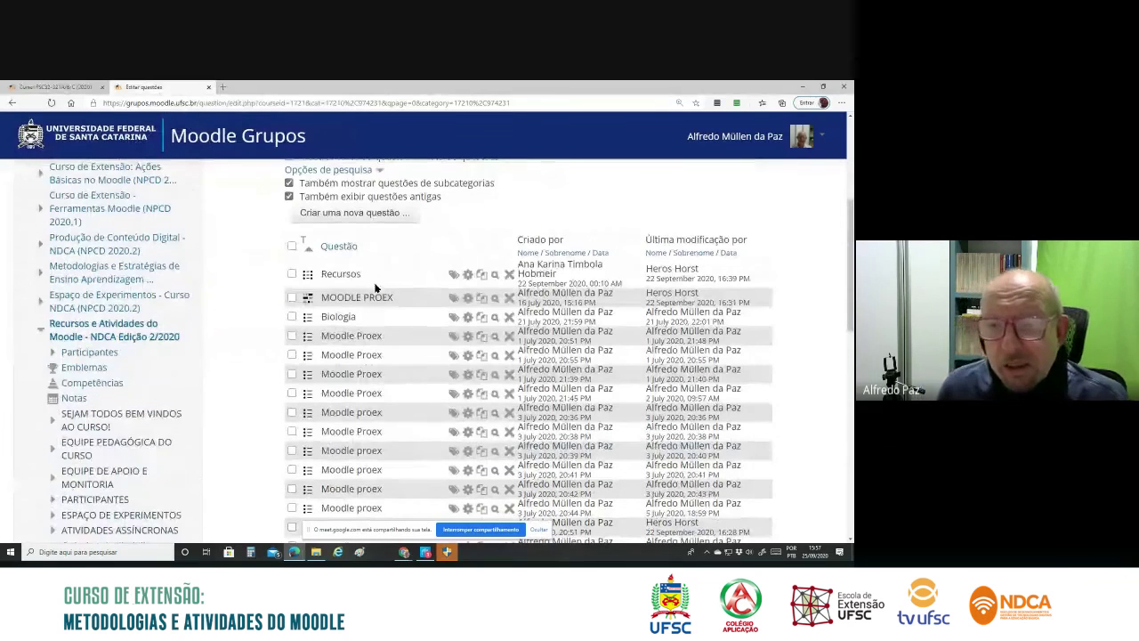